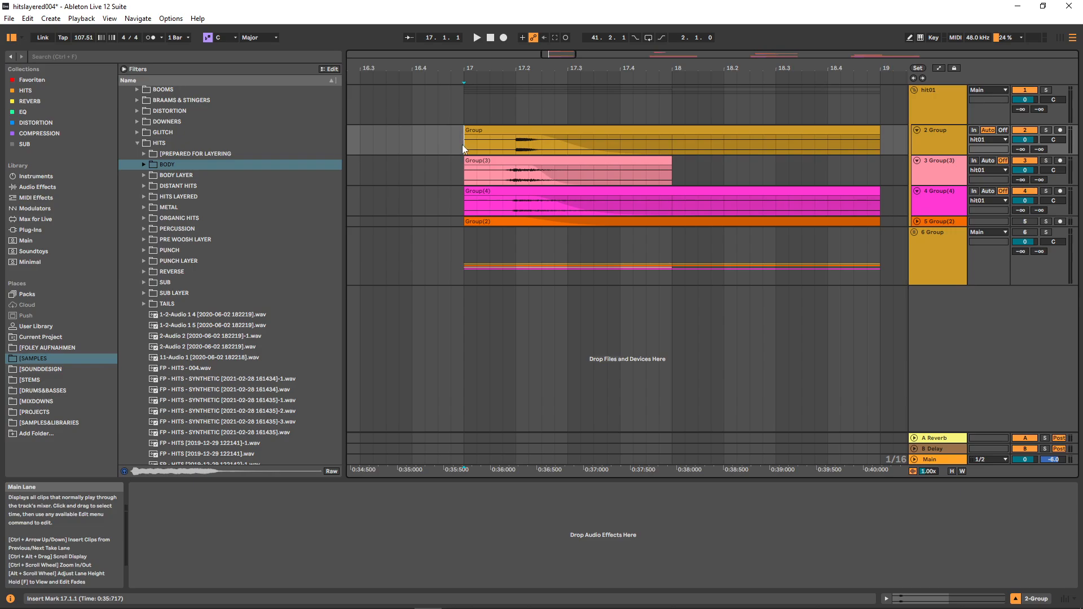
# Step: Play the layered hit from bar 17 and place the insert marker at the start of each of its three layer tracks in turn
pyautogui.press('space')
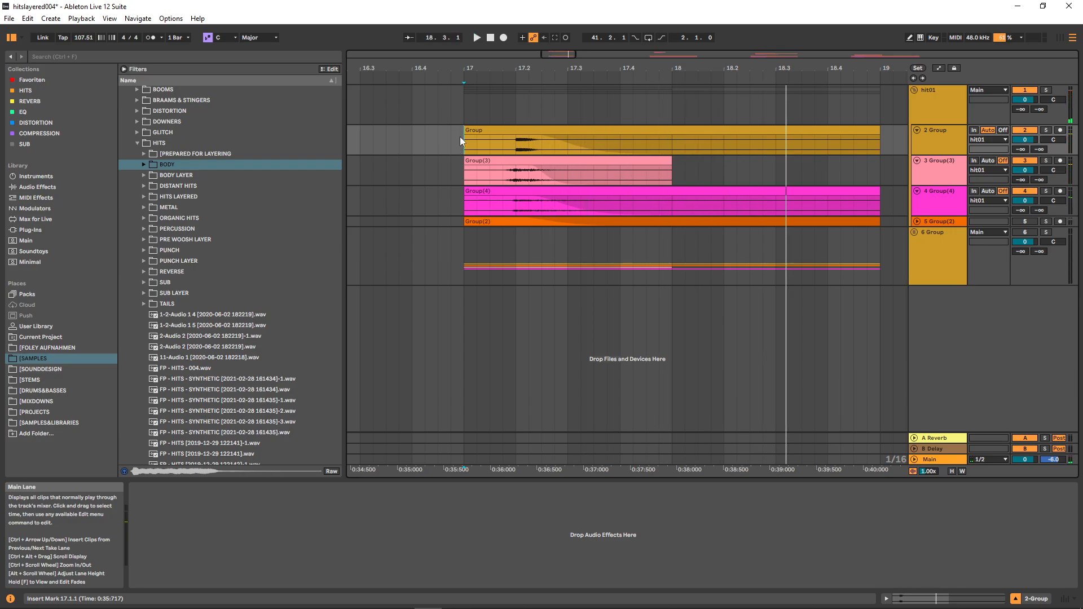
pyautogui.click(461, 141)
pyautogui.click(461, 168)
pyautogui.click(462, 191)
pyautogui.click(462, 171)
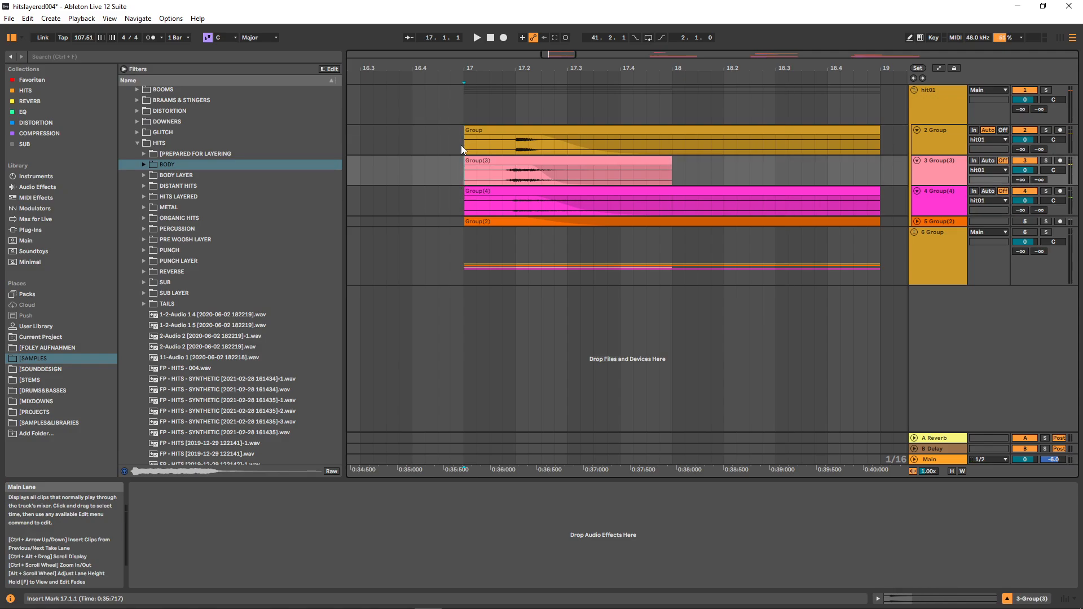
pyautogui.click(462, 145)
pyautogui.click(462, 171)
pyautogui.click(462, 197)
pyautogui.click(462, 169)
pyautogui.click(462, 192)
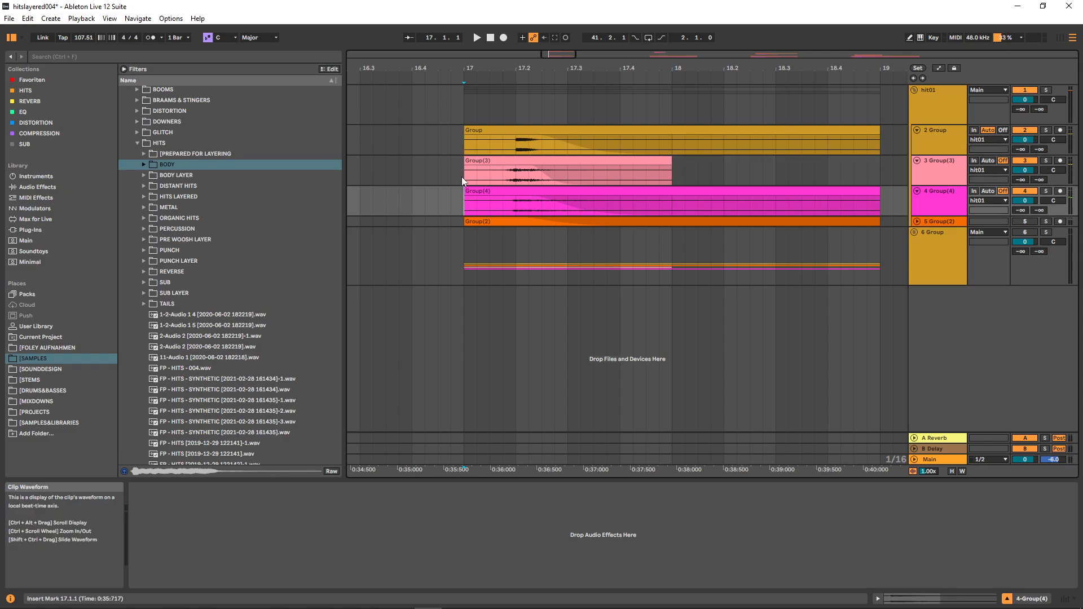
pyautogui.click(462, 177)
pyautogui.click(461, 145)
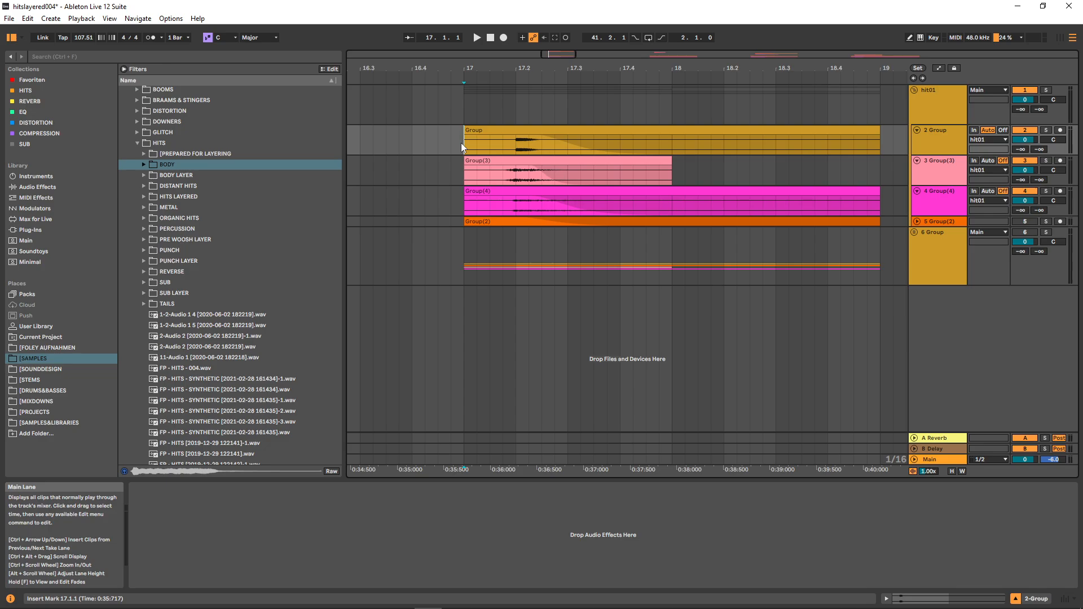
# Step: Select the hit01 group track to show its effect chain and play the combined hit from bar 17
pyautogui.press('Up')
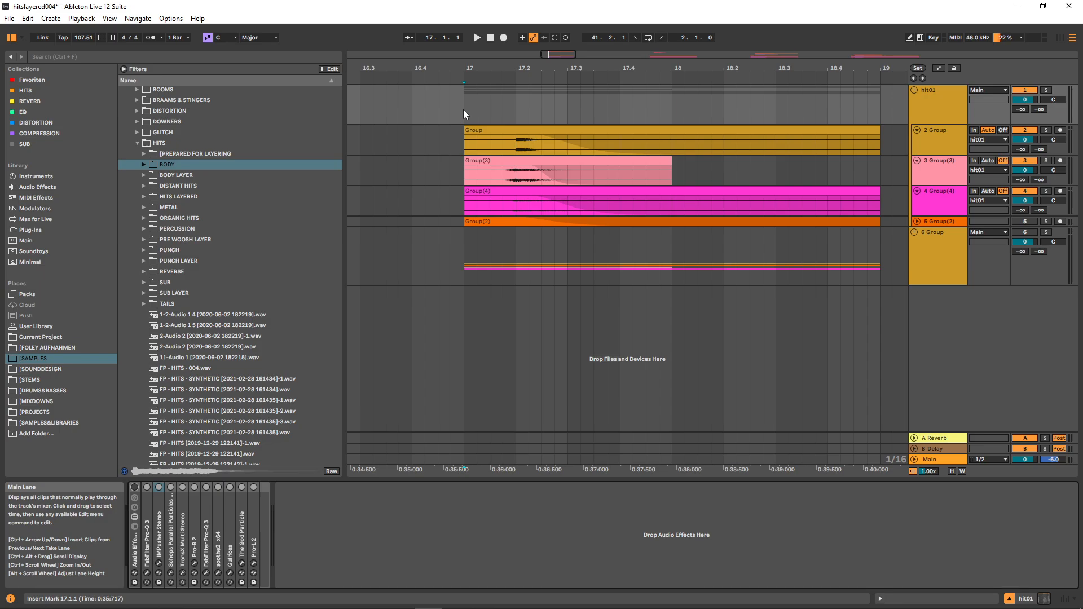
pyautogui.press('space')
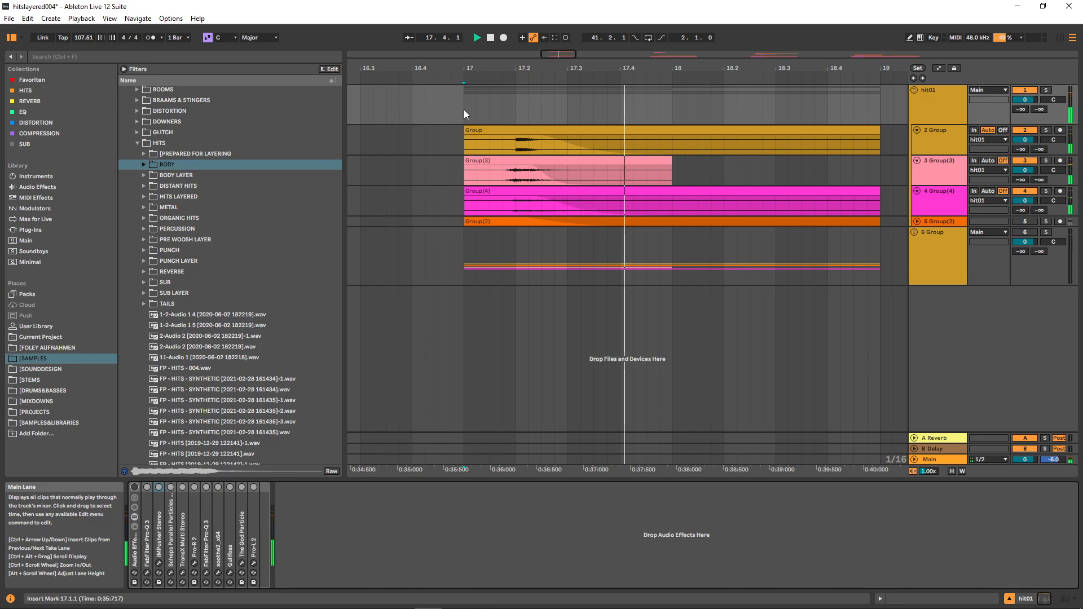
pyautogui.press('space')
# Step: Solo the Group, Group(3) and Group(4) layers one at a time, play each from bar 17, and end with soloing off
pyautogui.press('Down')
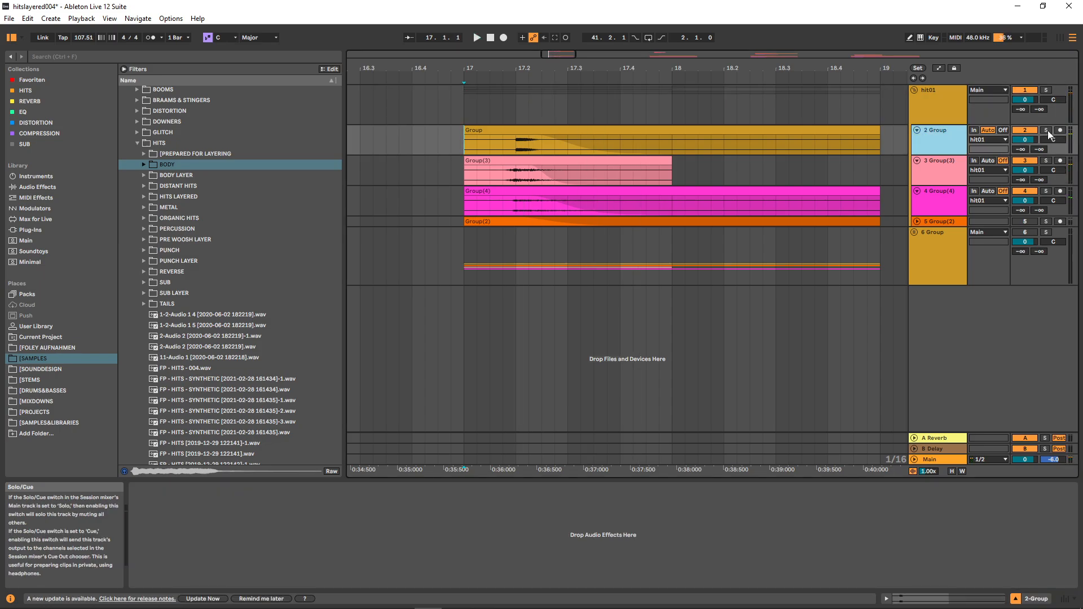
pyautogui.click(1047, 130)
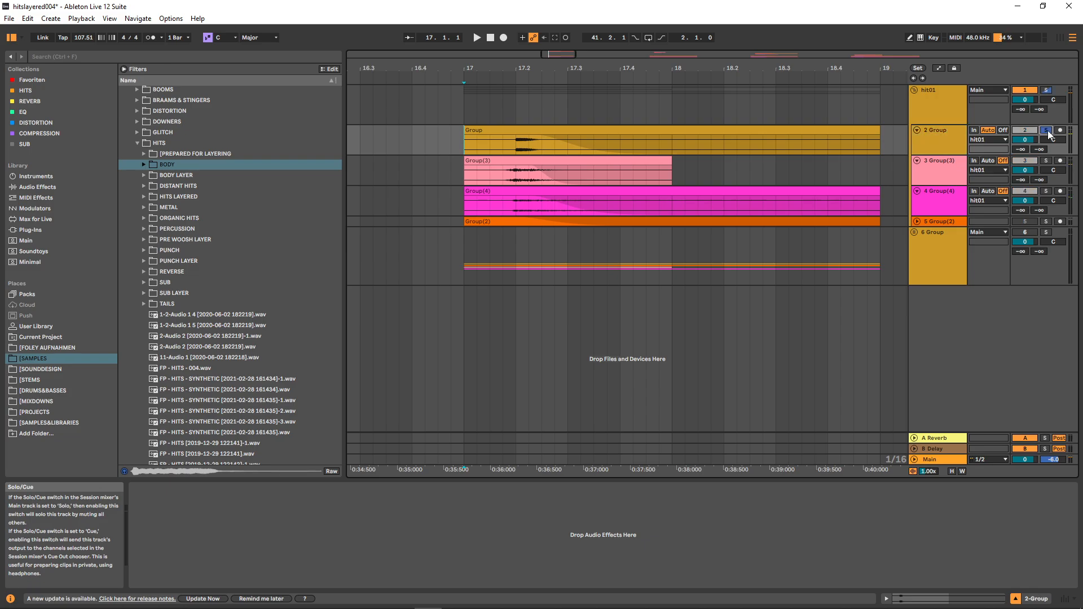
pyautogui.press('space')
pyautogui.press('space')
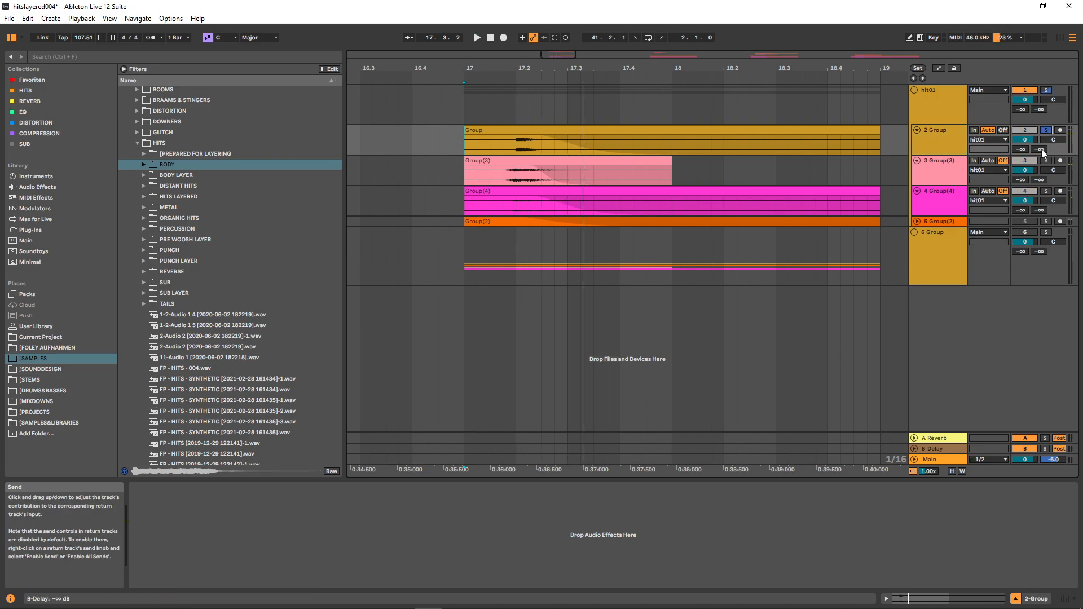
pyautogui.click(1047, 160)
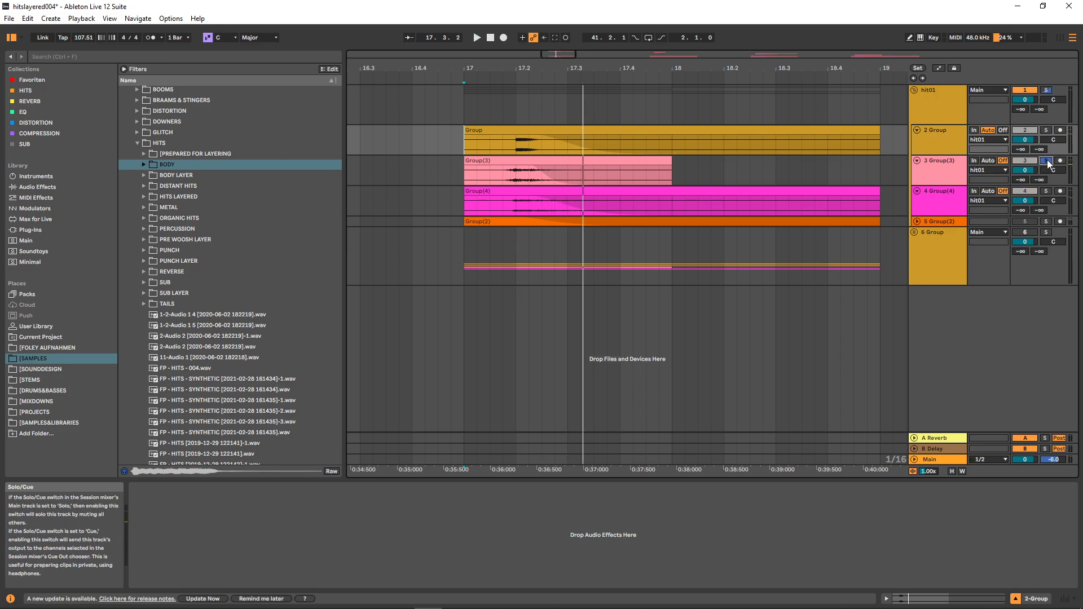
pyautogui.press('space')
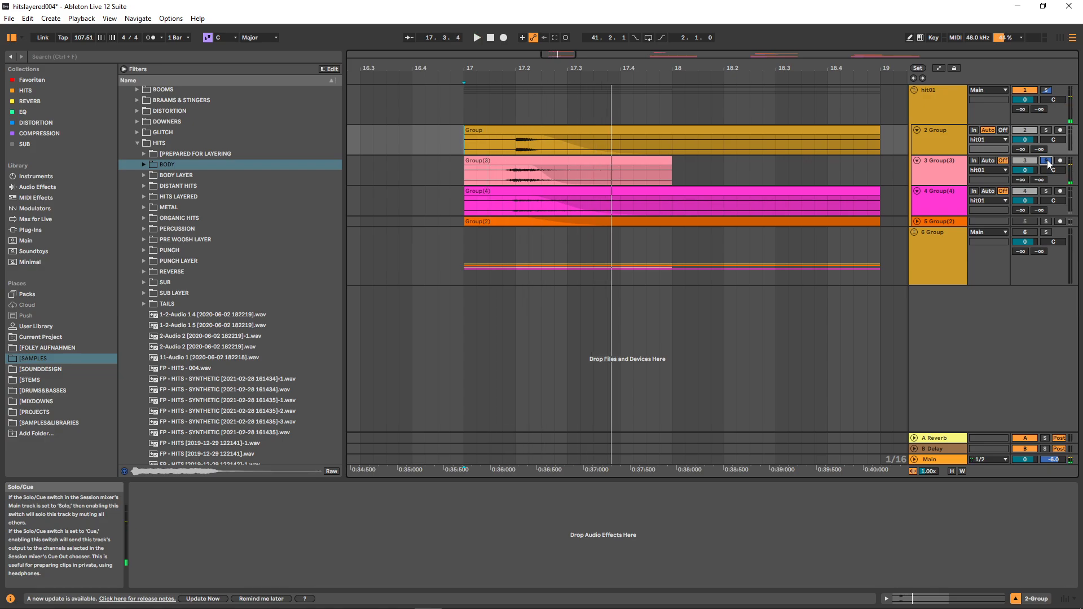
pyautogui.click(1046, 191)
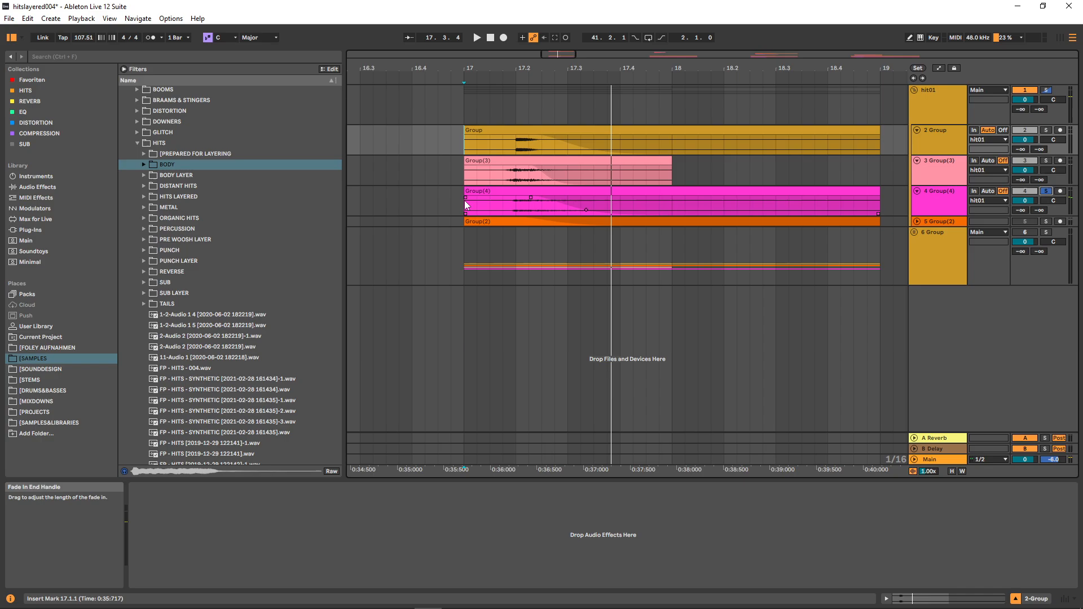
pyautogui.press('space')
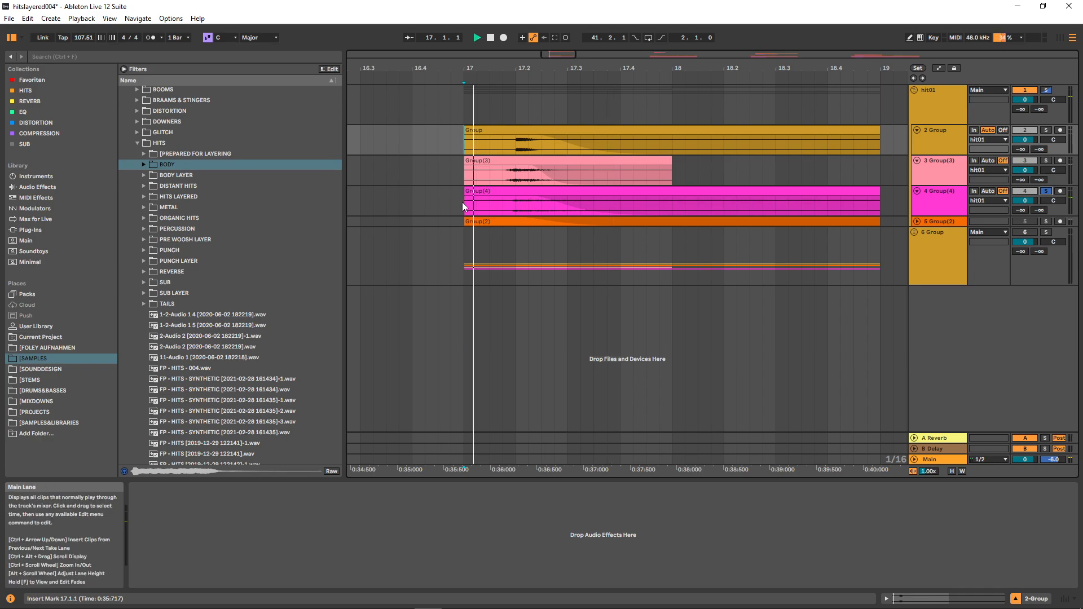
pyautogui.press('space')
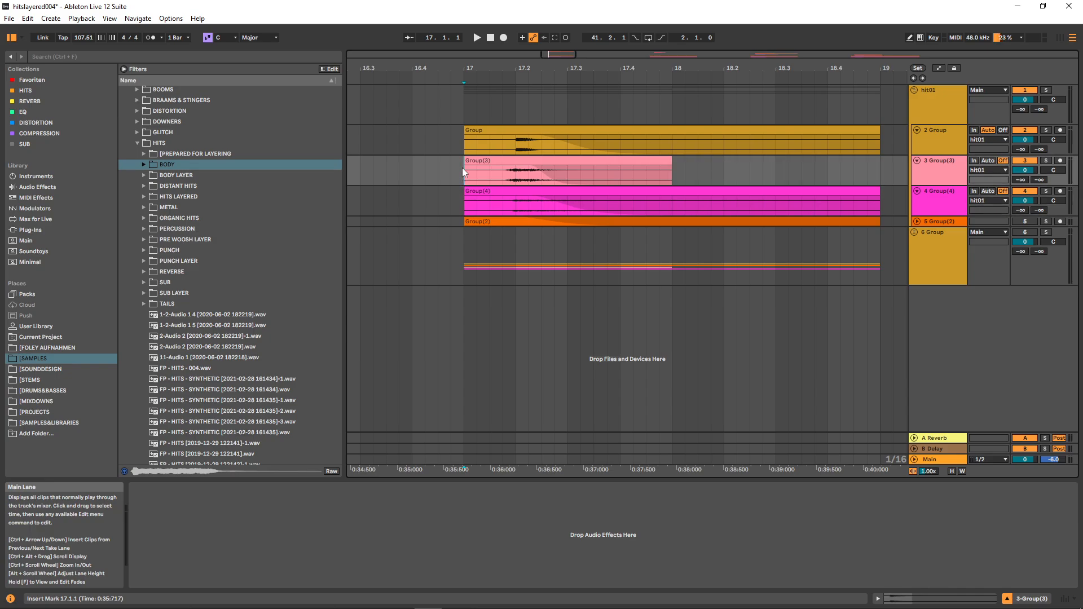
pyautogui.click(462, 150)
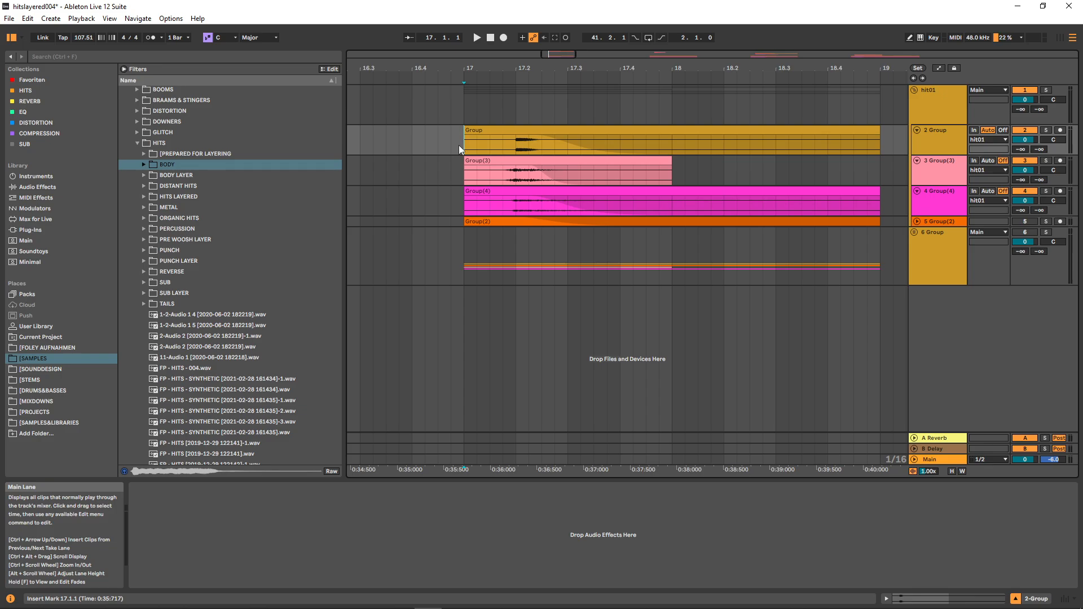
# Step: Preview several samples in the HITS > BODY folder and collapse the folder again
pyautogui.click(143, 164)
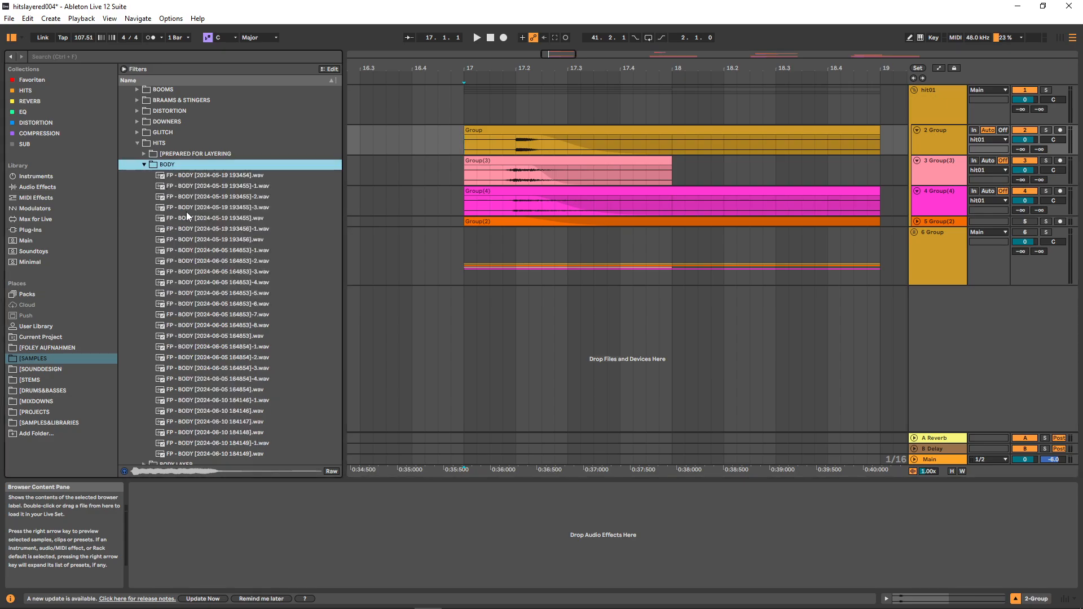
pyautogui.click(207, 208)
pyautogui.click(208, 249)
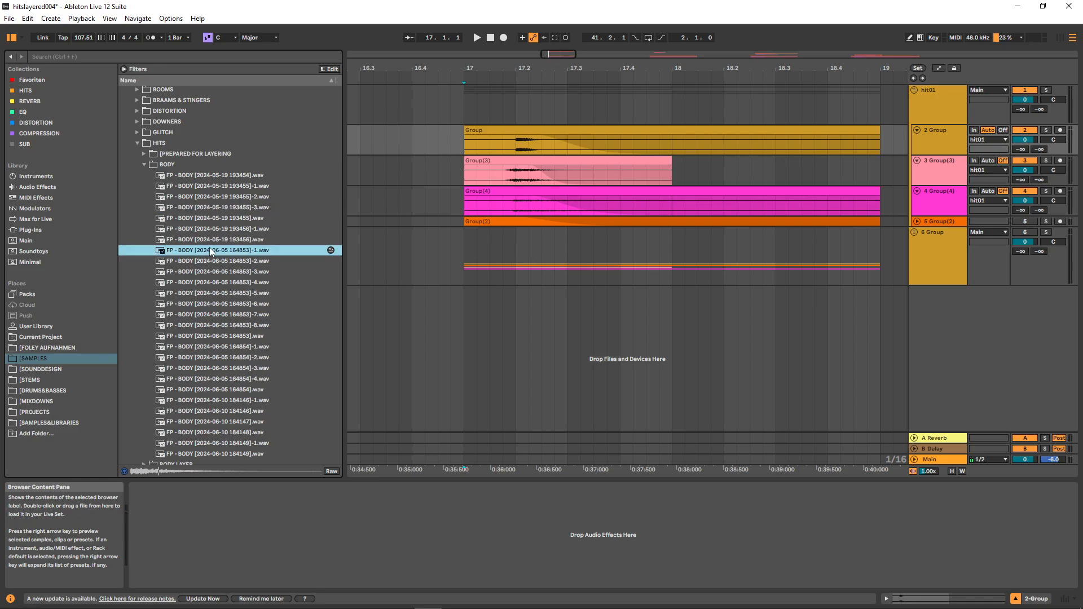
pyautogui.click(214, 304)
pyautogui.click(211, 346)
pyautogui.click(202, 379)
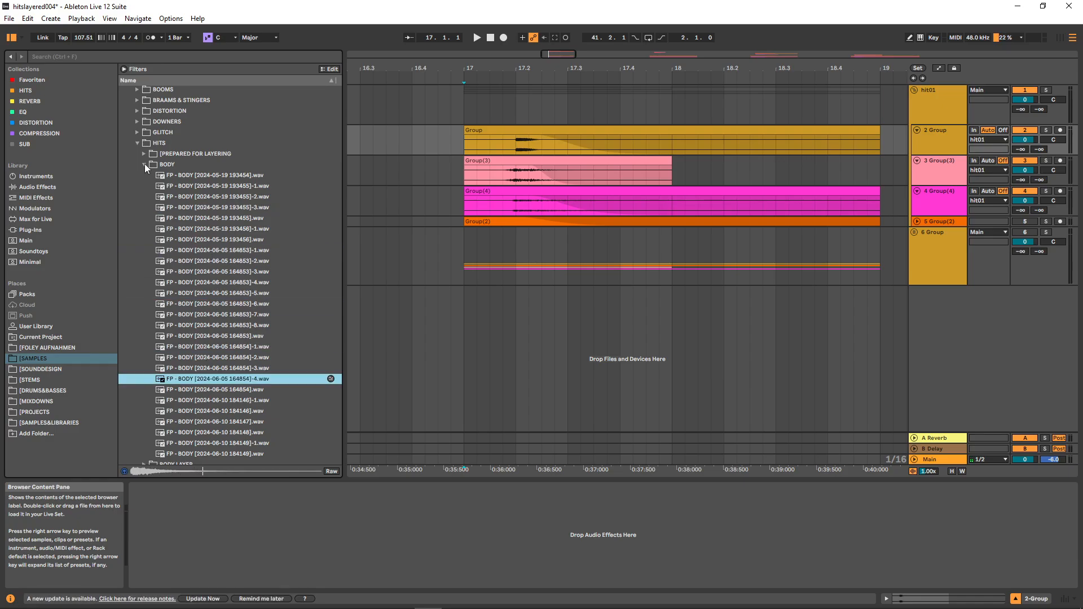
pyautogui.click(145, 164)
# Step: Preview several samples in the HITS > PUNCH folder and collapse the folder again
pyautogui.click(148, 249)
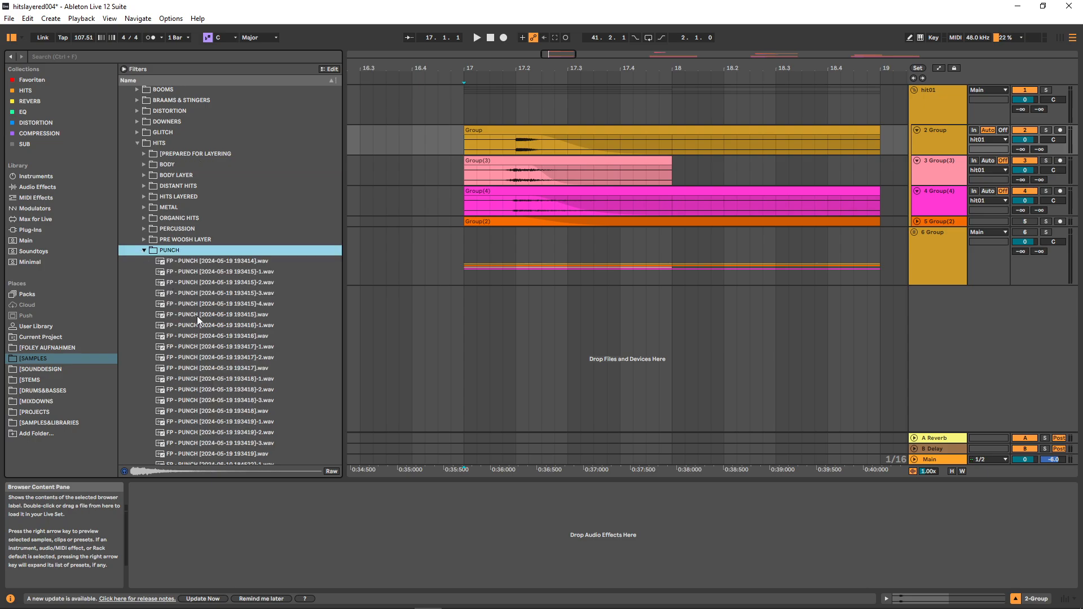
pyautogui.click(206, 294)
pyautogui.click(205, 323)
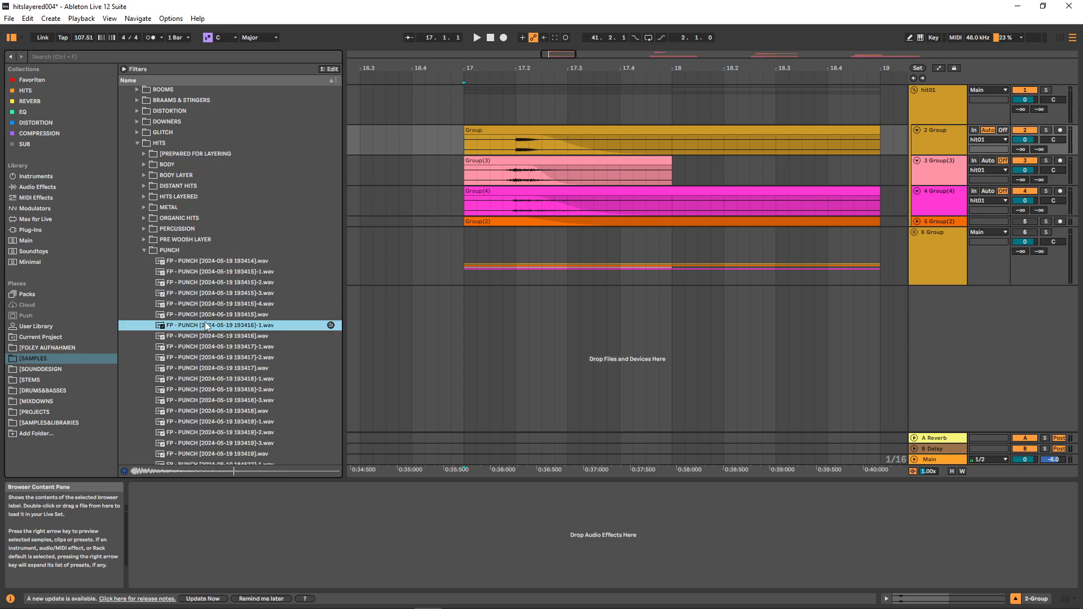
pyautogui.click(201, 356)
pyautogui.click(203, 389)
pyautogui.click(204, 421)
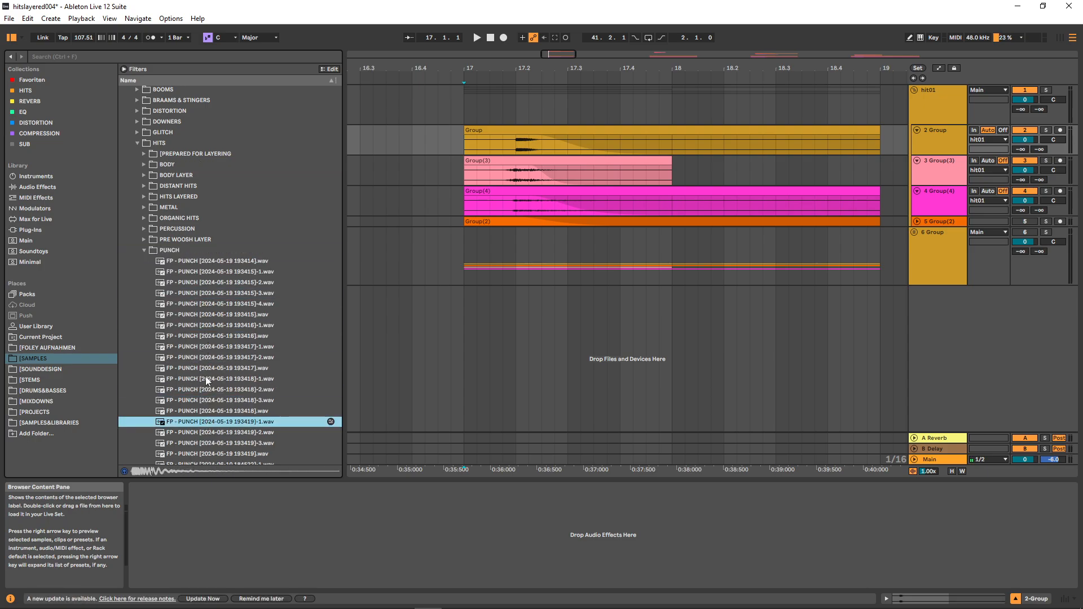
pyautogui.click(145, 250)
# Step: Preview several samples in the HITS > SUB folder and collapse the folder again
pyautogui.click(159, 282)
pyautogui.click(198, 326)
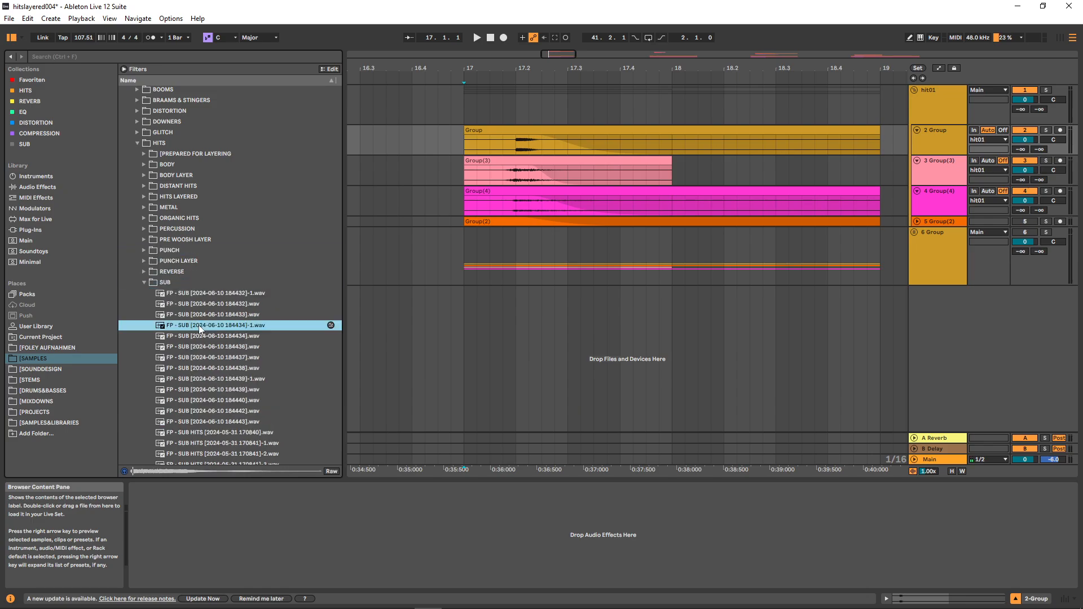
pyautogui.click(212, 304)
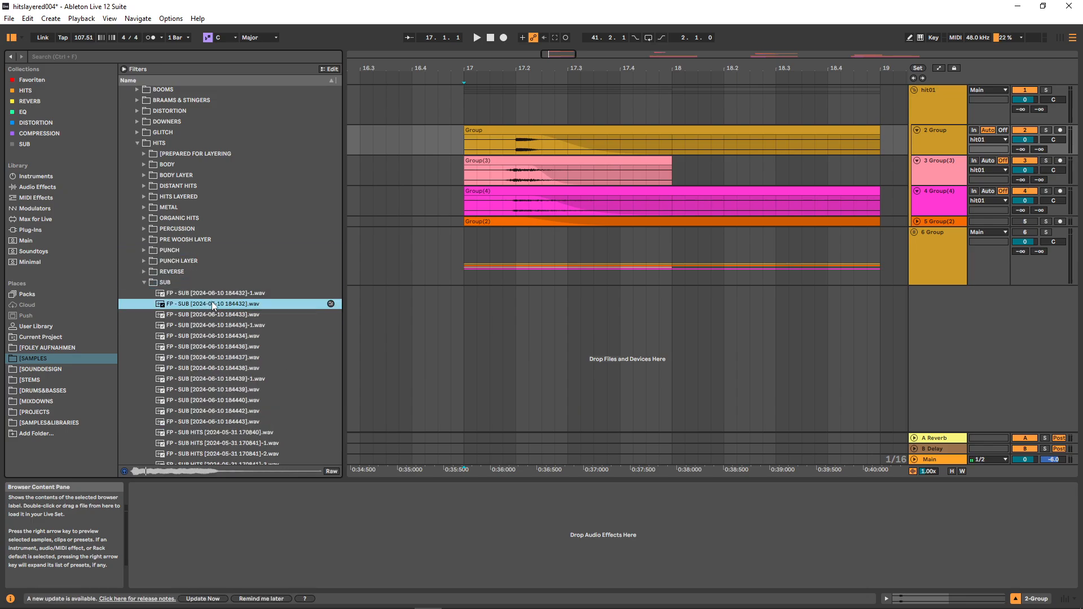
pyautogui.click(221, 348)
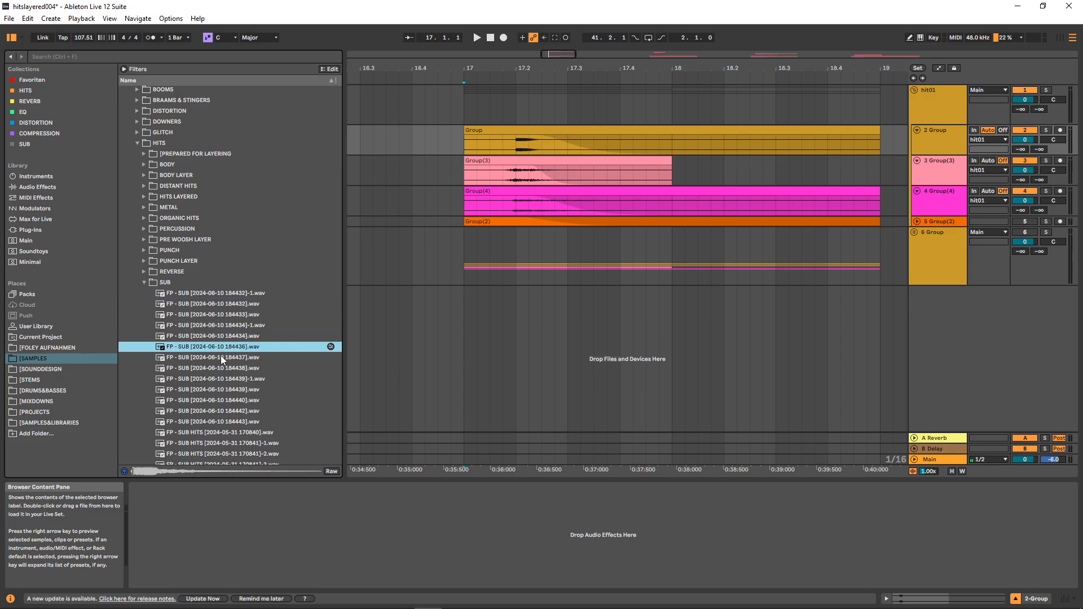
pyautogui.click(219, 370)
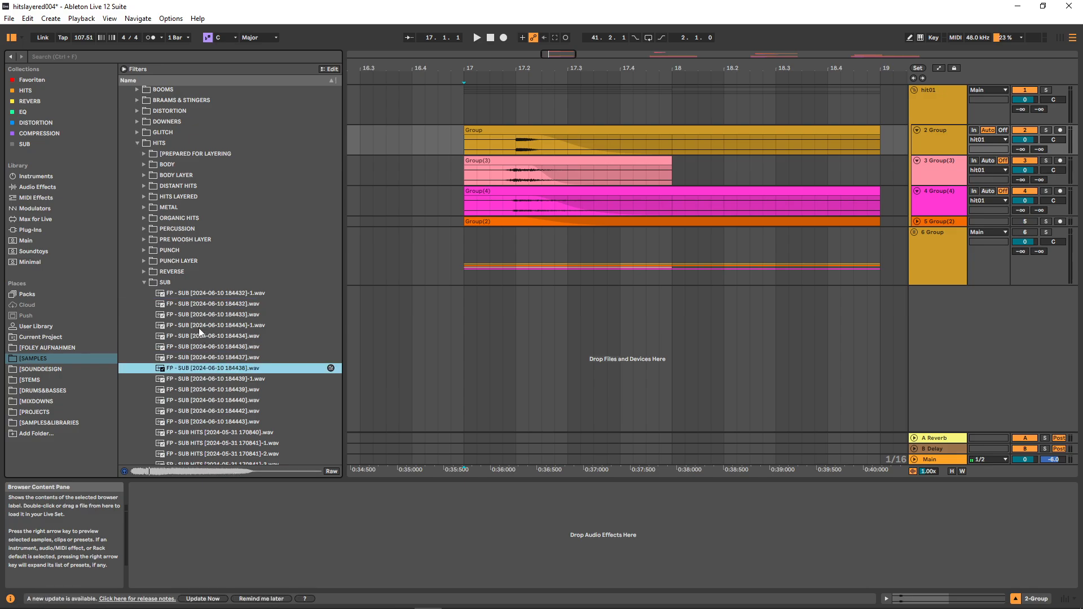
pyautogui.click(141, 283)
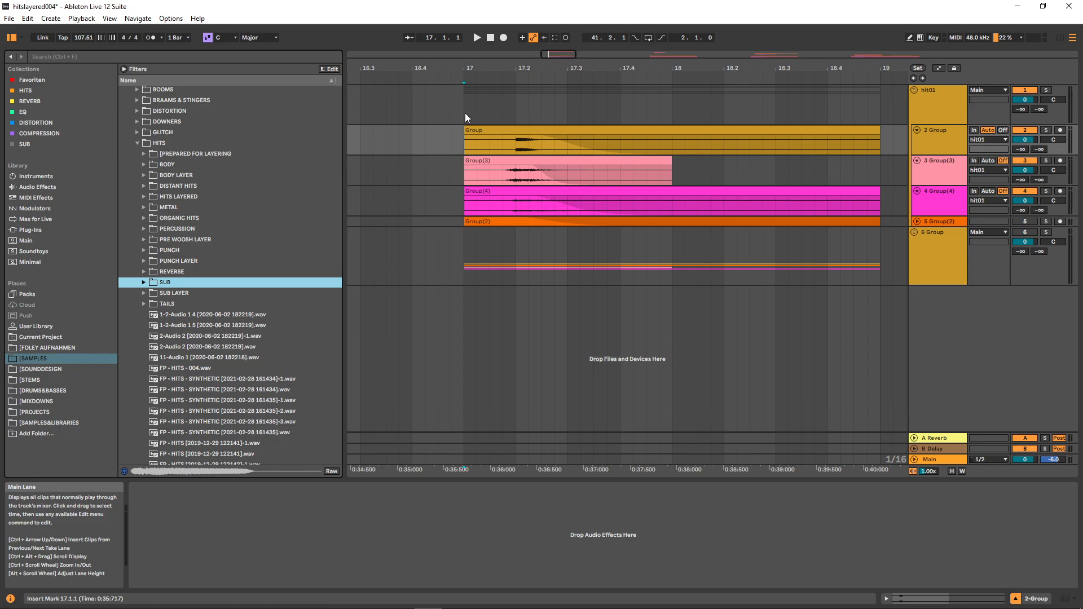
# Step: Switch to Soundweaver and add a two-layer group from D:\[SAMPLES\FP\RAWS\HITS\BODY, randomizing its samples twice more
pyautogui.hotkey('alt', 'Tab')
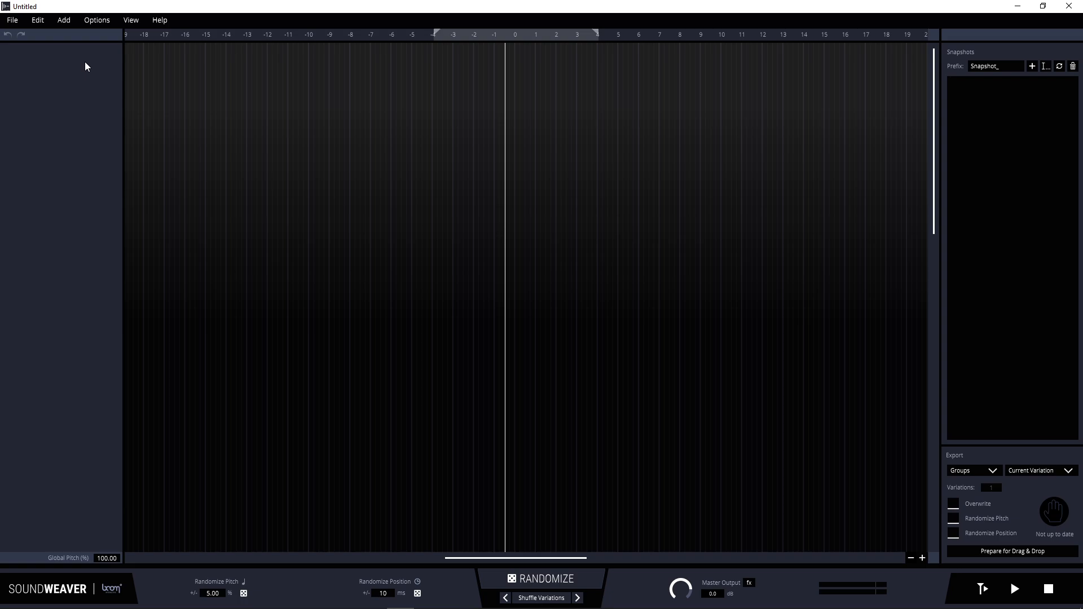
pyautogui.click(64, 24)
pyautogui.click(67, 32)
pyautogui.click(565, 308)
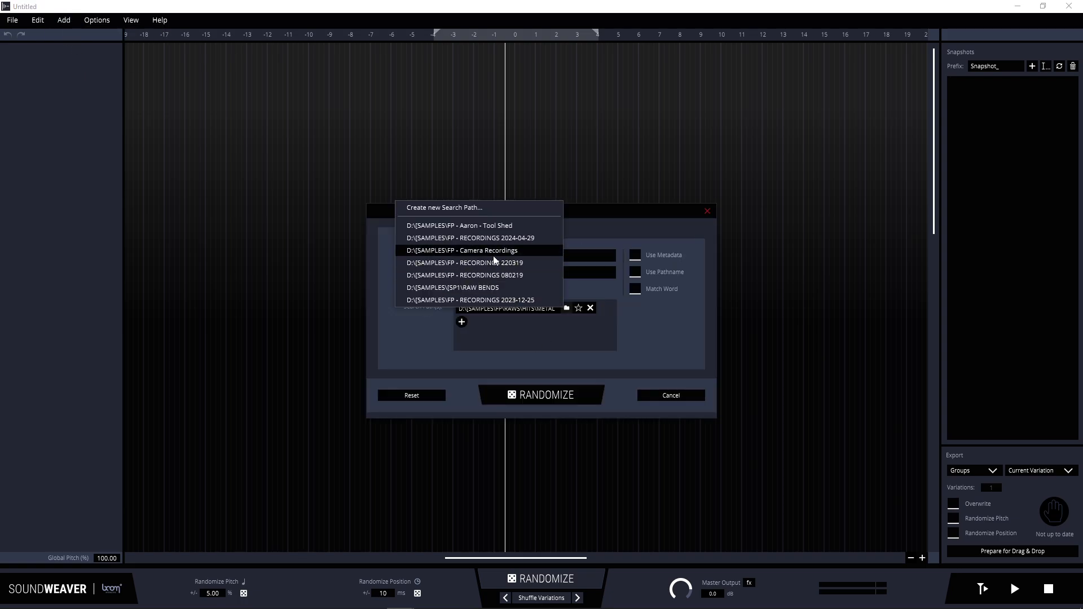
pyautogui.click(484, 211)
pyautogui.click(474, 293)
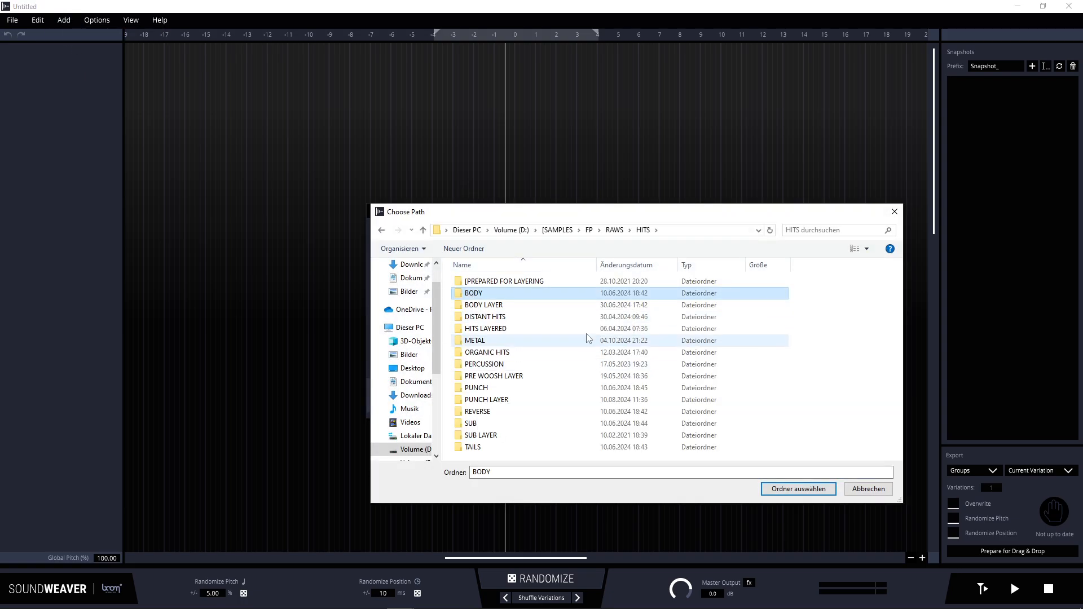
pyautogui.click(785, 486)
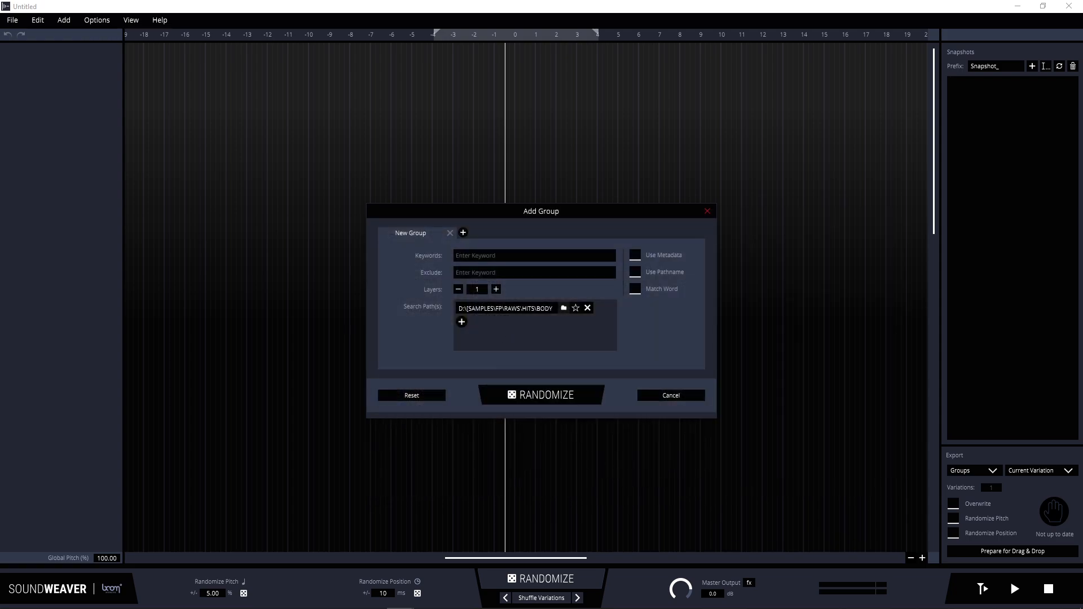
pyautogui.click(539, 394)
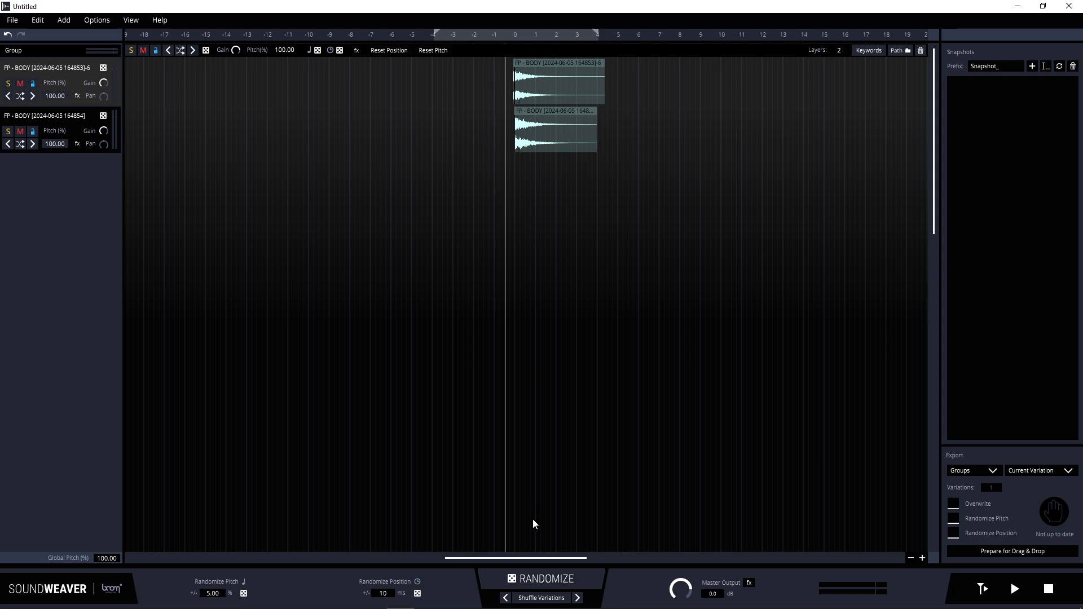
pyautogui.click(536, 580)
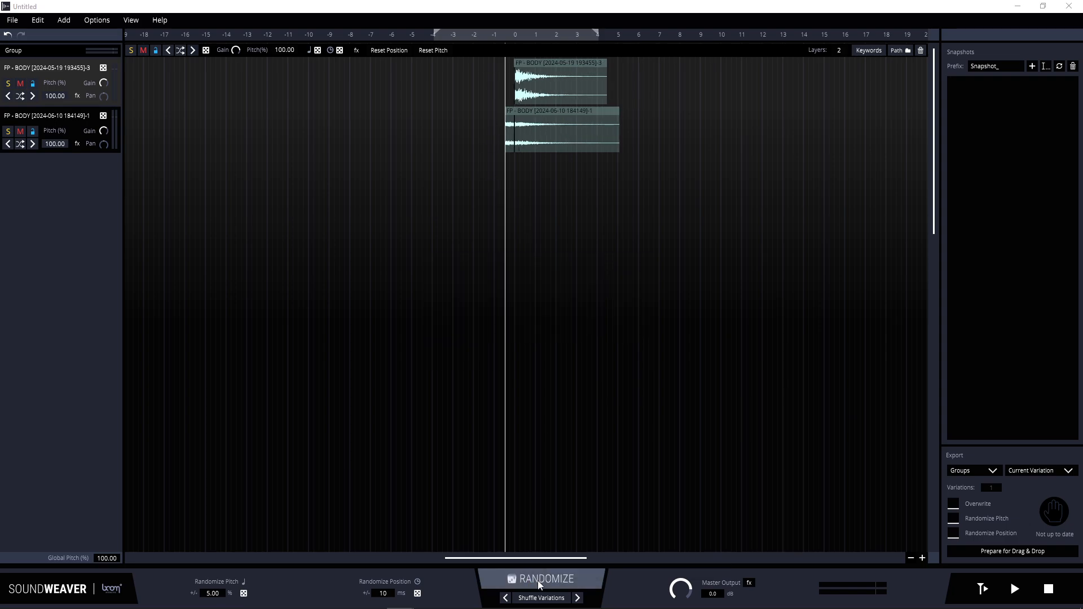
pyautogui.click(538, 582)
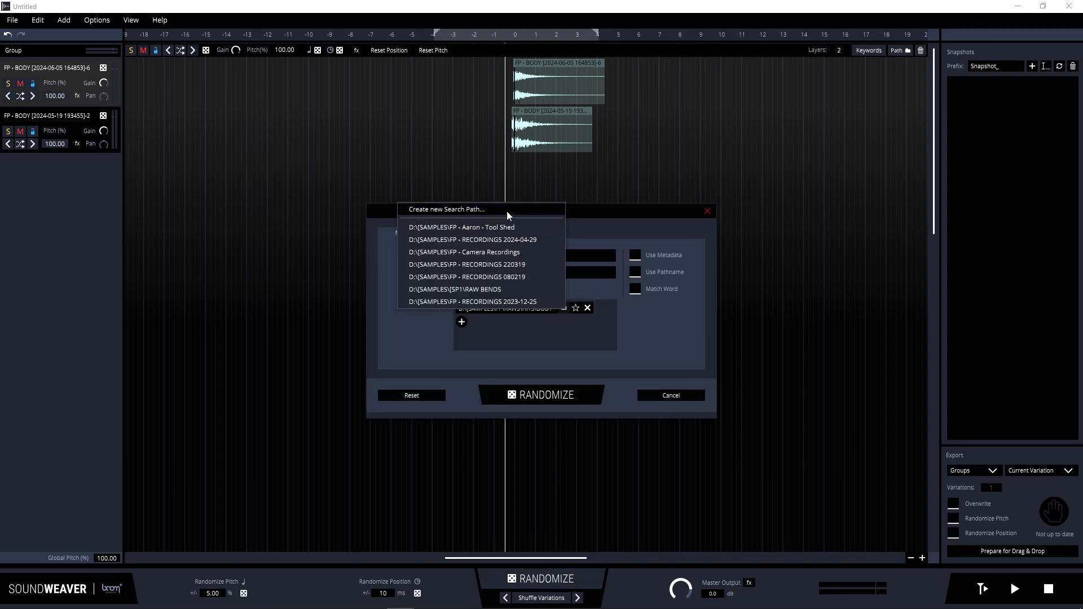
# Step: Set the new group's search path to D:\[SAMPLES\FP\RAWS\HITS\PUNCH and add a second one-layer group that searches HITS\SUB
pyautogui.click(506, 211)
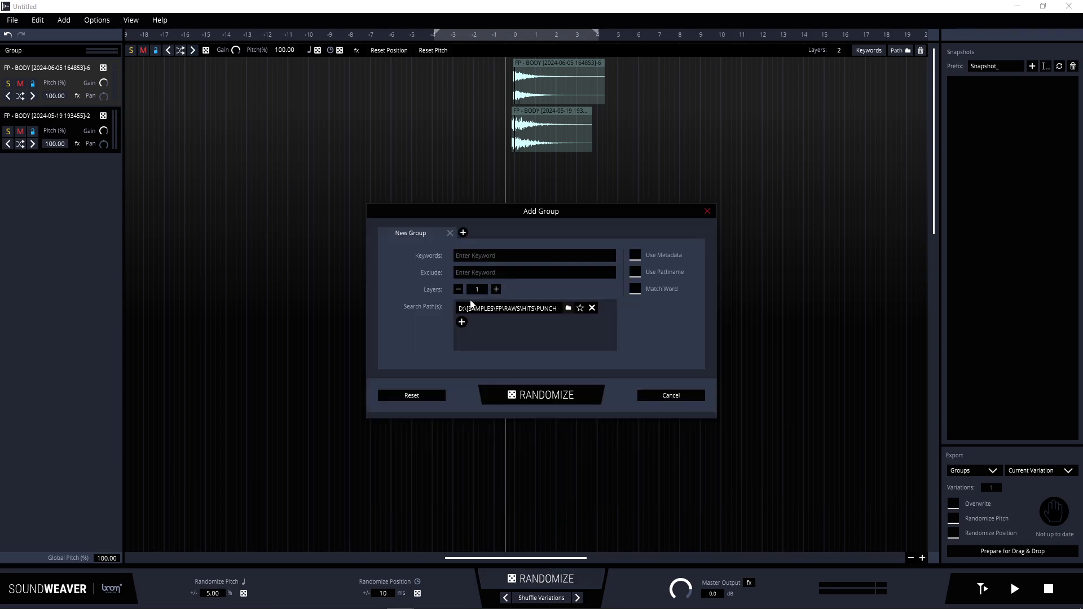
pyautogui.click(463, 233)
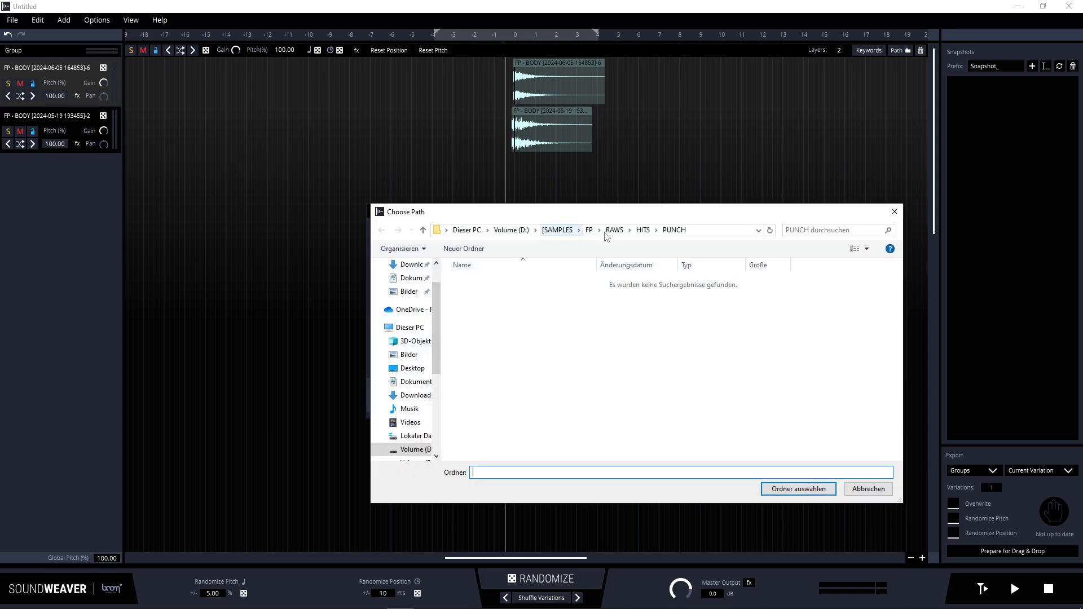
pyautogui.click(643, 230)
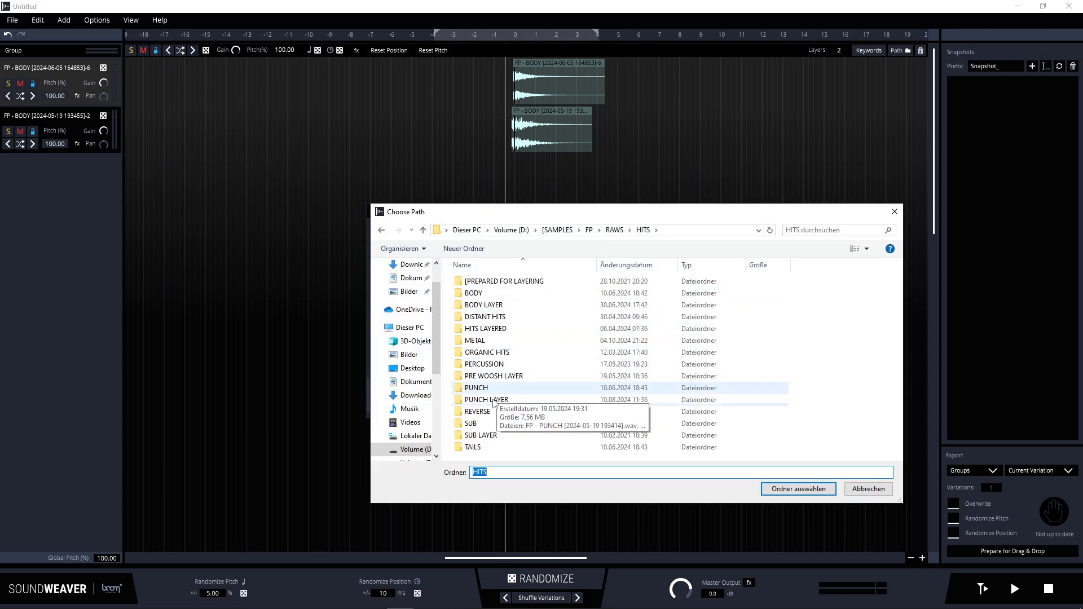
pyautogui.click(471, 423)
pyautogui.click(799, 489)
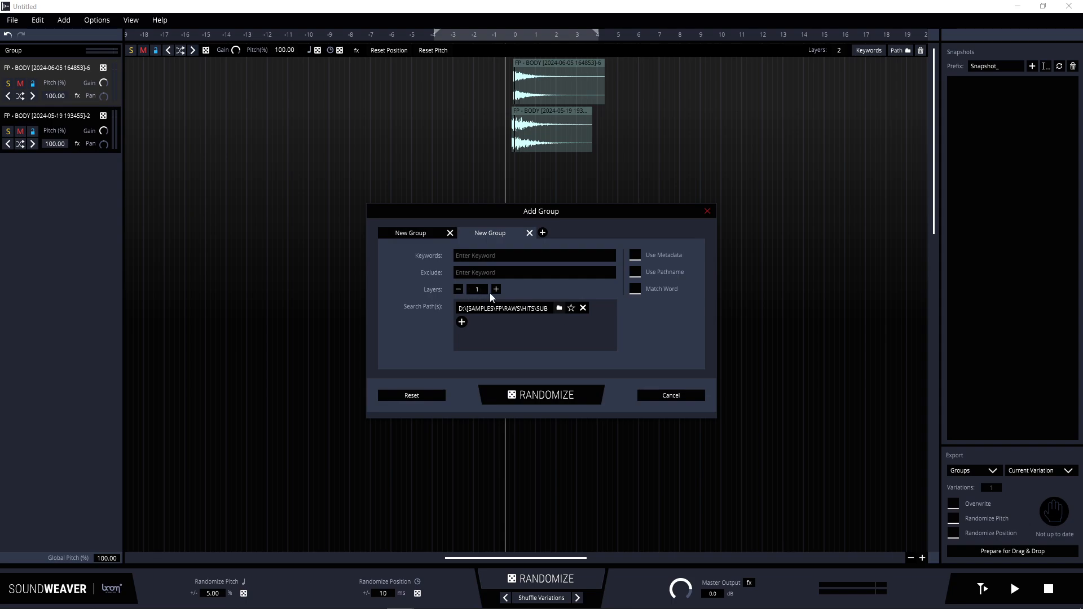
# Step: Add a third one-layer group with its search path set to D:\[SAMPLES\FP\RAWS\HITS\METAL
pyautogui.click(543, 233)
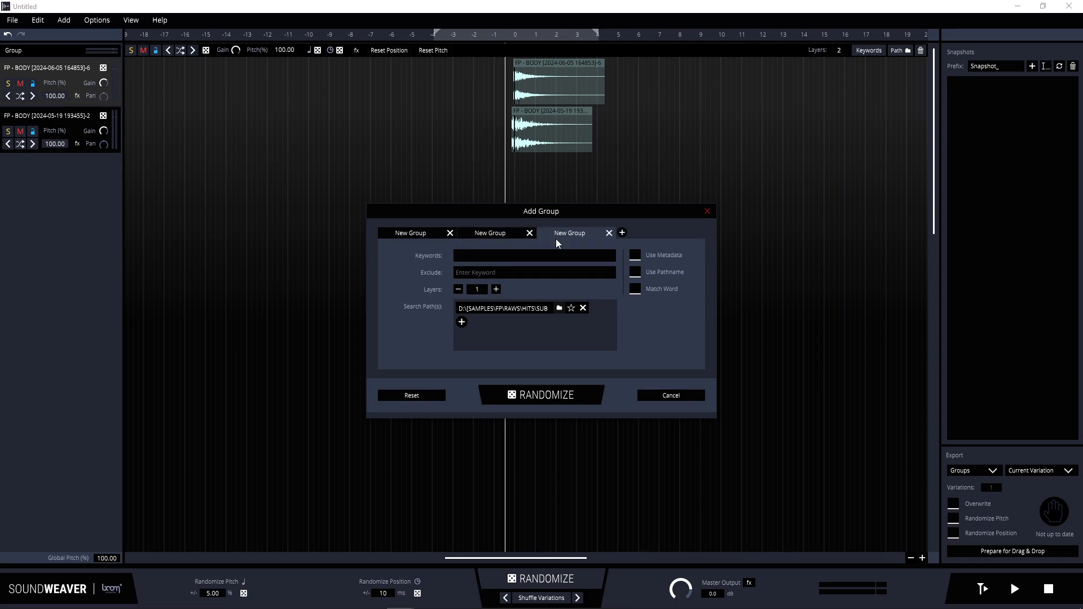
pyautogui.click(559, 308)
pyautogui.click(525, 342)
pyautogui.click(798, 488)
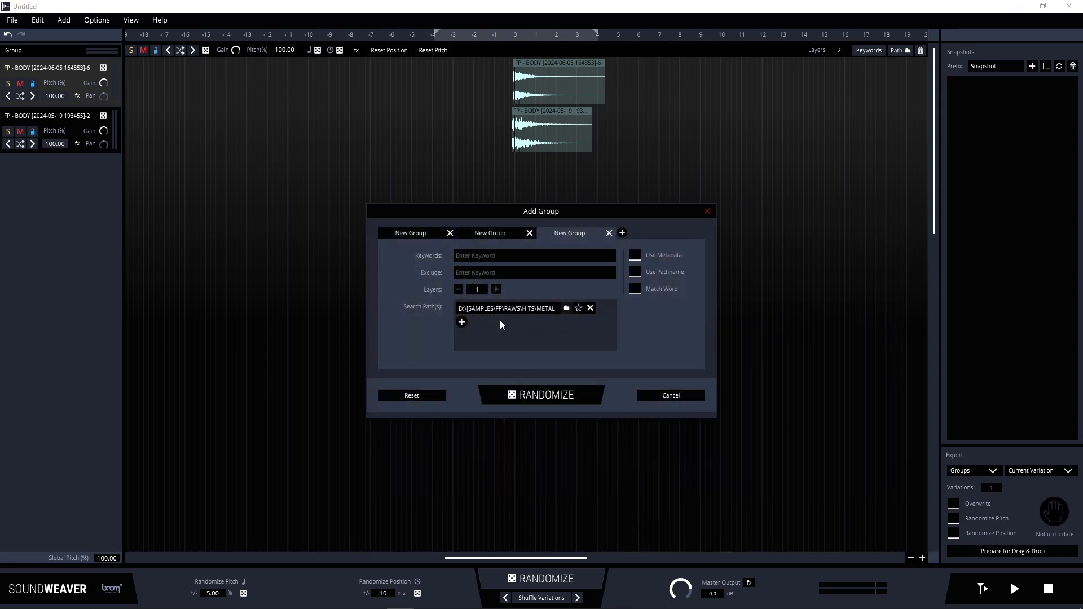
# Step: Add a fourth one-layer group searching D:\[SAMPLES\FP\RAWS\HITS\ORGANIC HITS and generate all the new groups with random samples
pyautogui.click(622, 233)
pyautogui.click(567, 309)
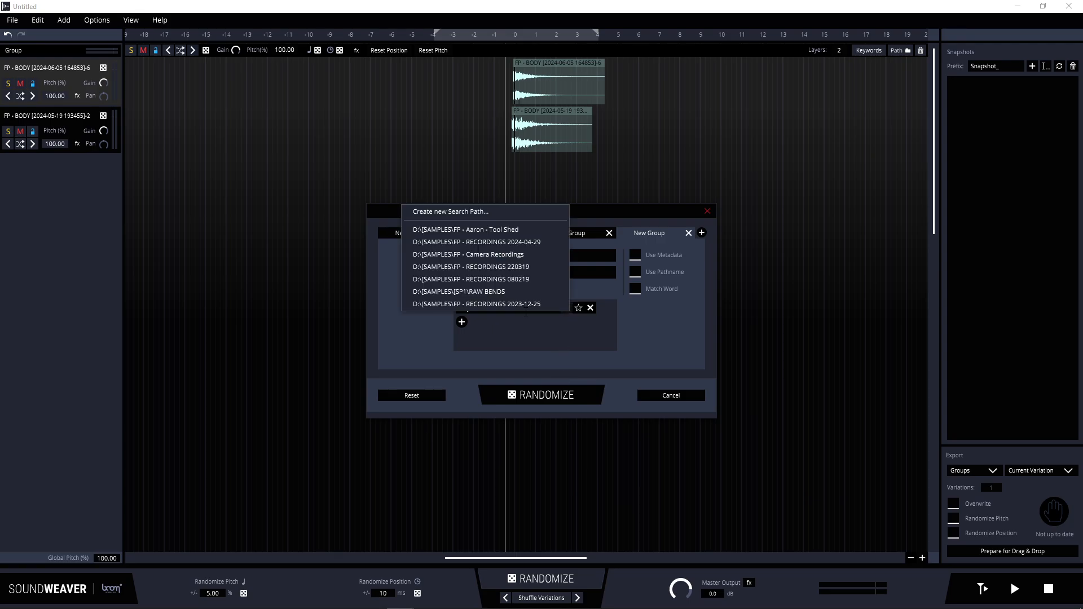
pyautogui.click(489, 212)
pyautogui.click(496, 352)
pyautogui.click(798, 489)
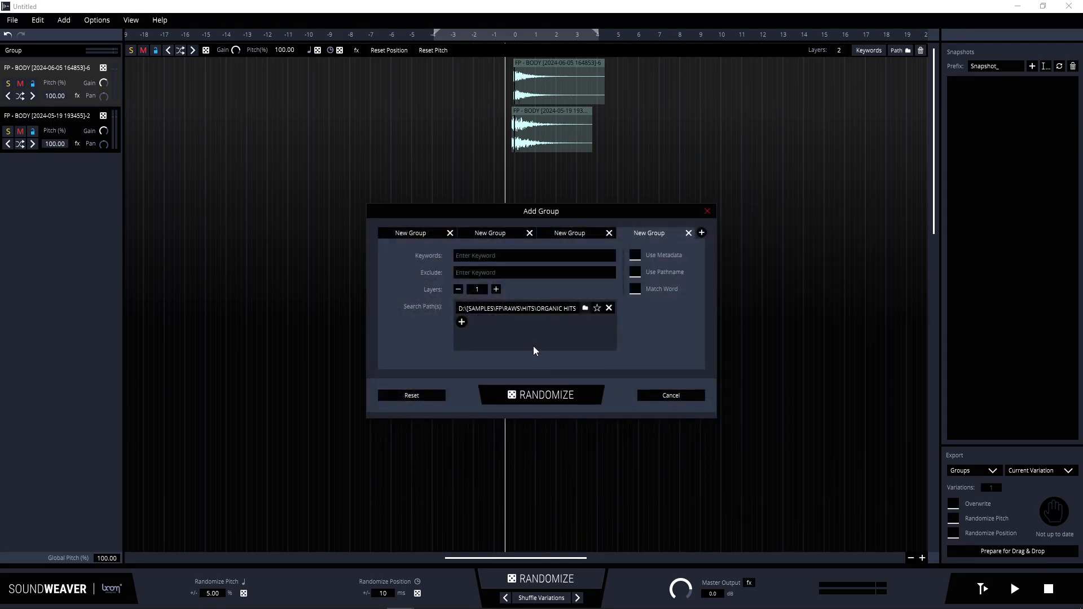
pyautogui.click(537, 394)
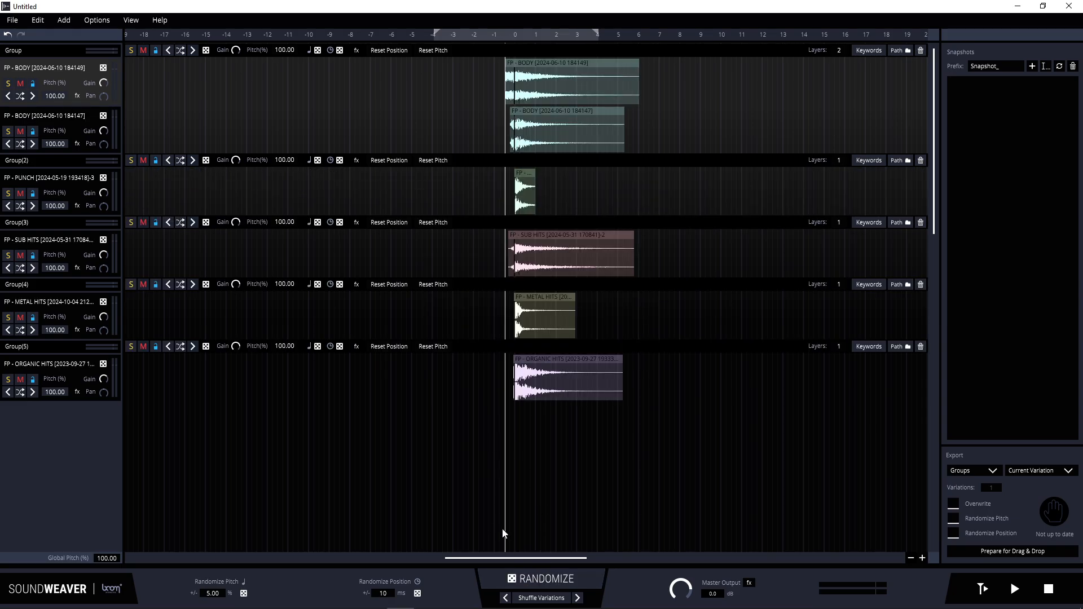
# Step: Randomize the samples of all five groups six times while listening to the results, and look at the export grouping options
pyautogui.click(518, 576)
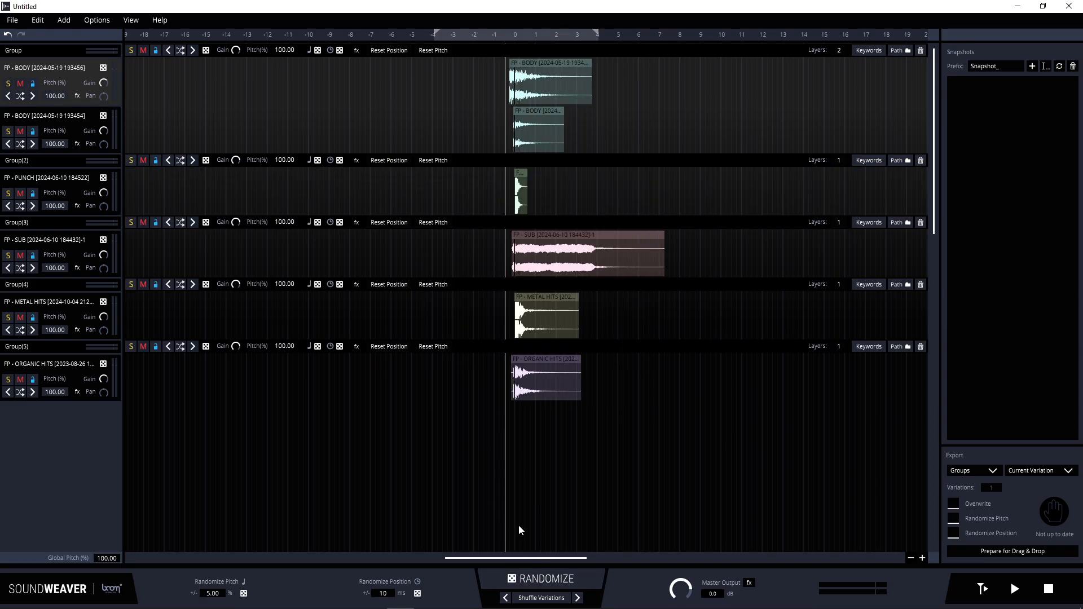
pyautogui.click(524, 577)
pyautogui.click(540, 582)
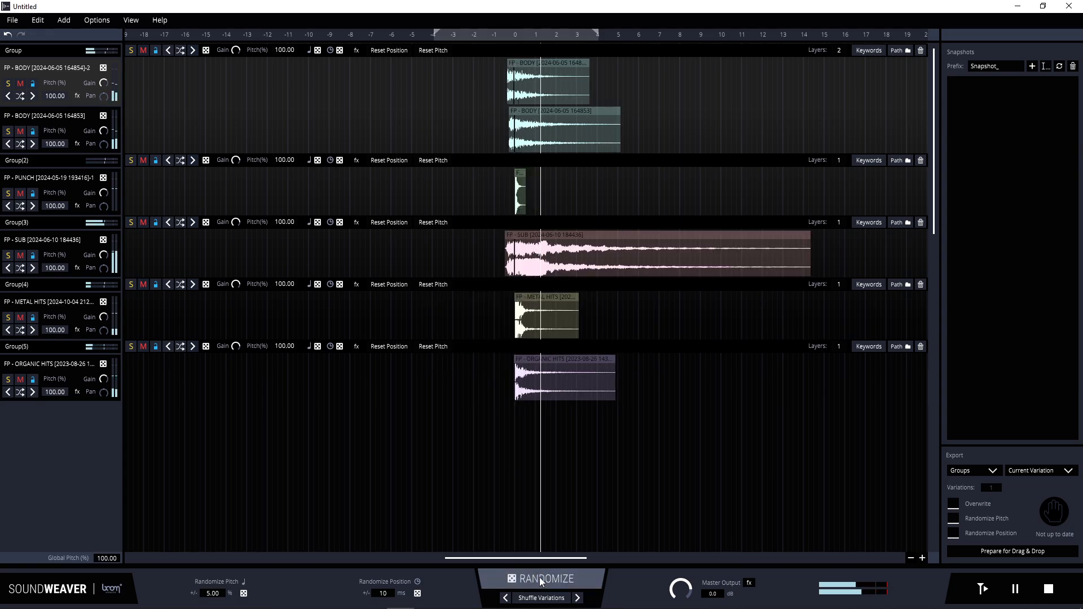
pyautogui.click(539, 577)
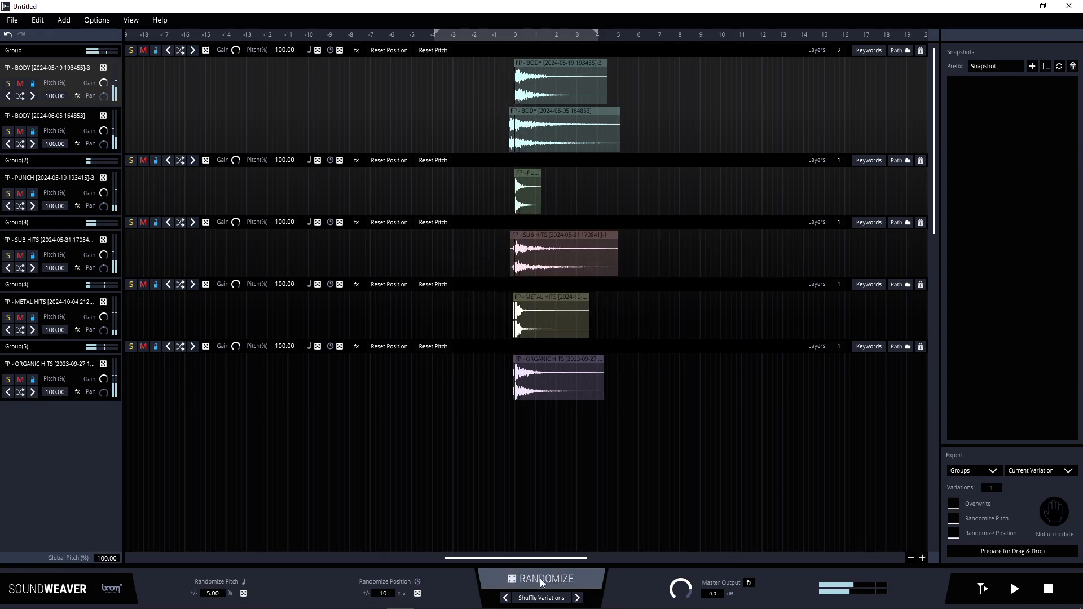
pyautogui.click(540, 578)
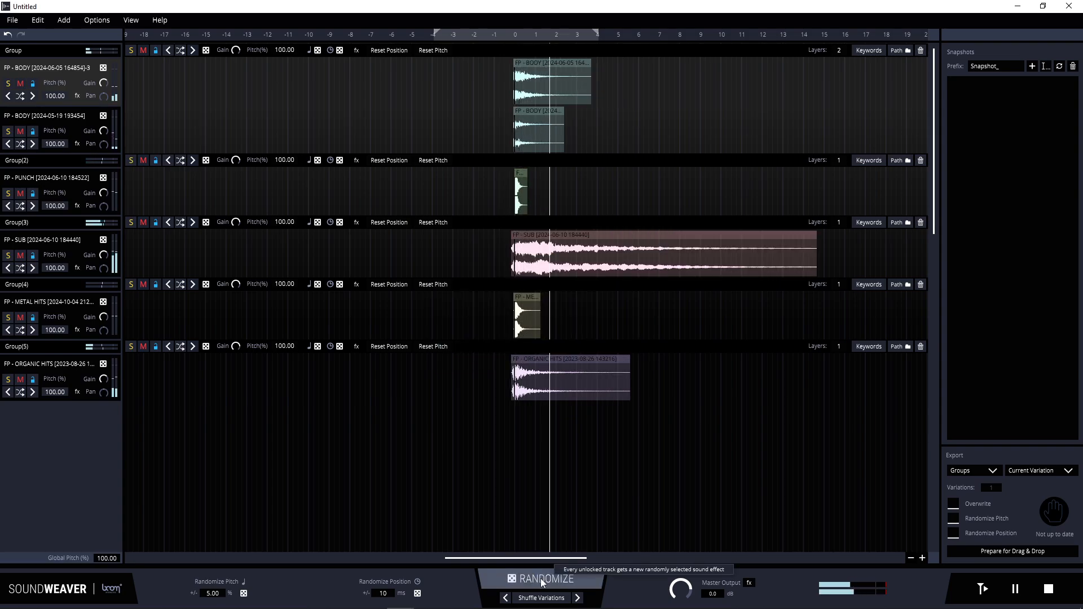
pyautogui.click(541, 578)
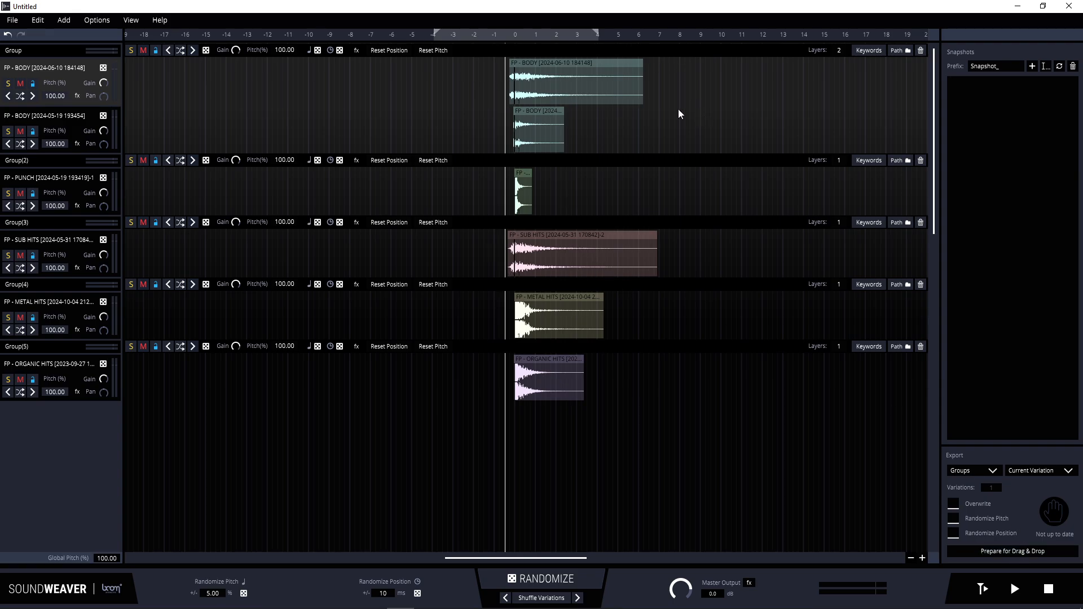
pyautogui.click(993, 472)
pyautogui.click(995, 473)
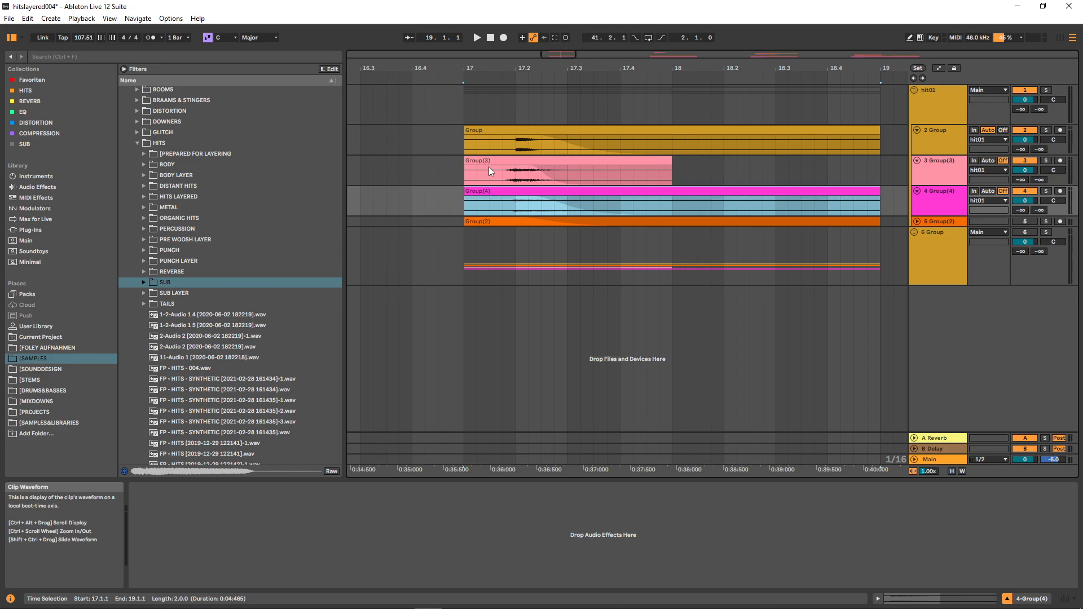
# Step: Switch to Ableton Live and examine the waveforms of the Group, Group(3) and Group(4) clips that make up the layered hit
pyautogui.click(489, 167)
pyautogui.click(509, 139)
pyautogui.click(507, 176)
pyautogui.click(507, 197)
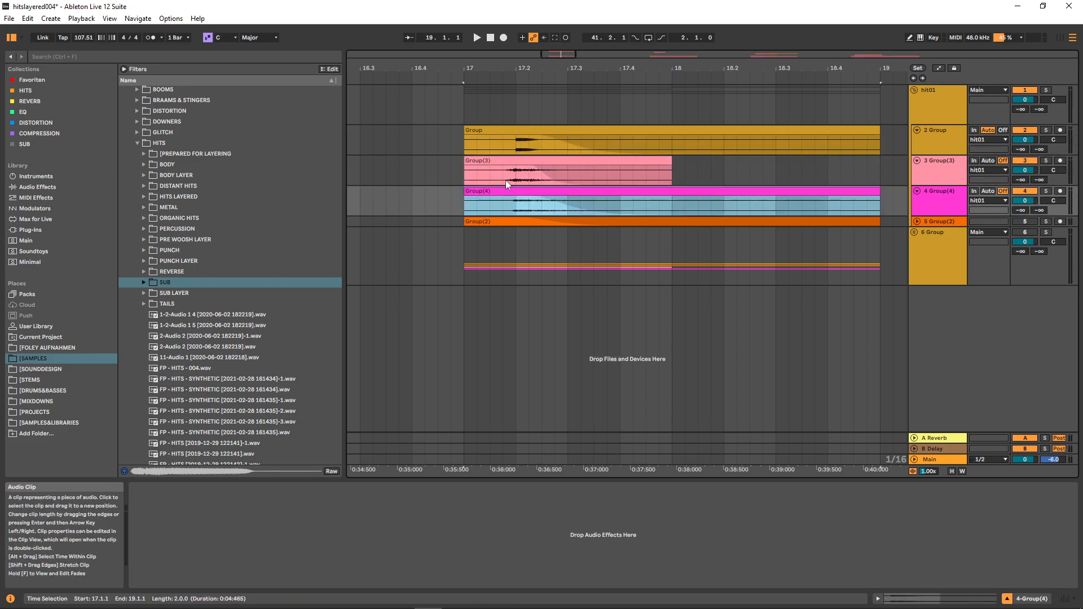
pyautogui.click(509, 172)
pyautogui.click(517, 141)
pyautogui.moveTo(490, 174); pyautogui.dragTo(590, 178)
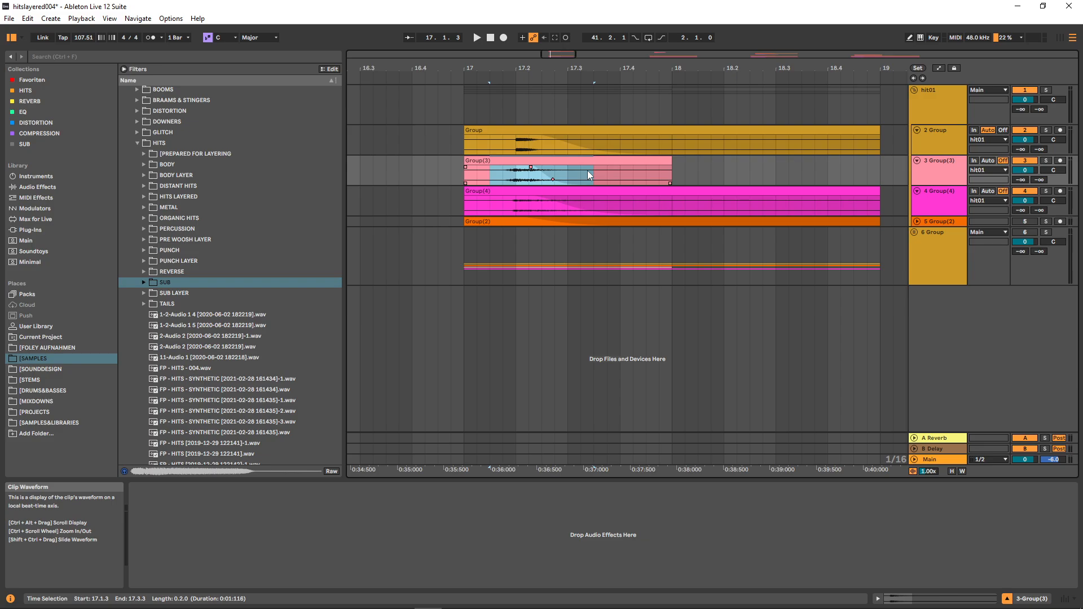
pyautogui.click(466, 154)
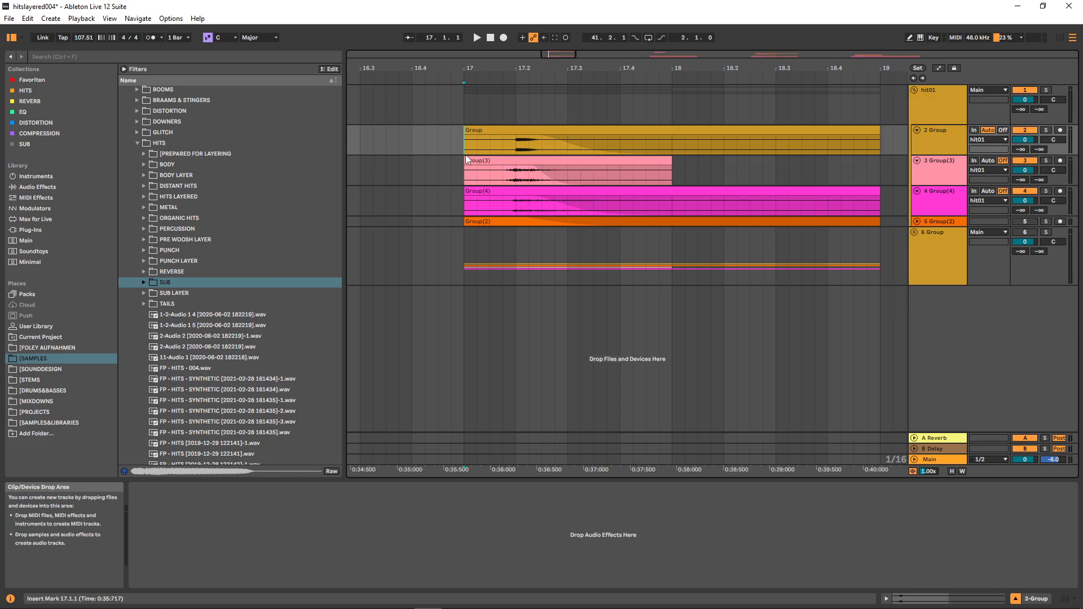
pyautogui.click(489, 147)
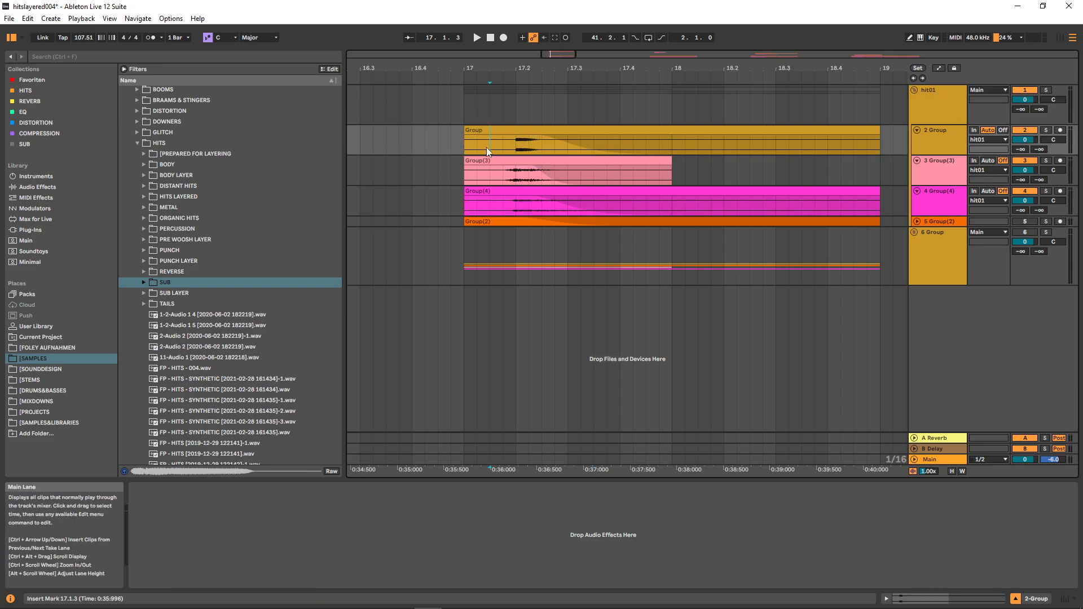
# Step: Show the hit01 group's effects and play the hit with its Audio Effect Rack enabled and bypassed to compare
pyautogui.click(488, 115)
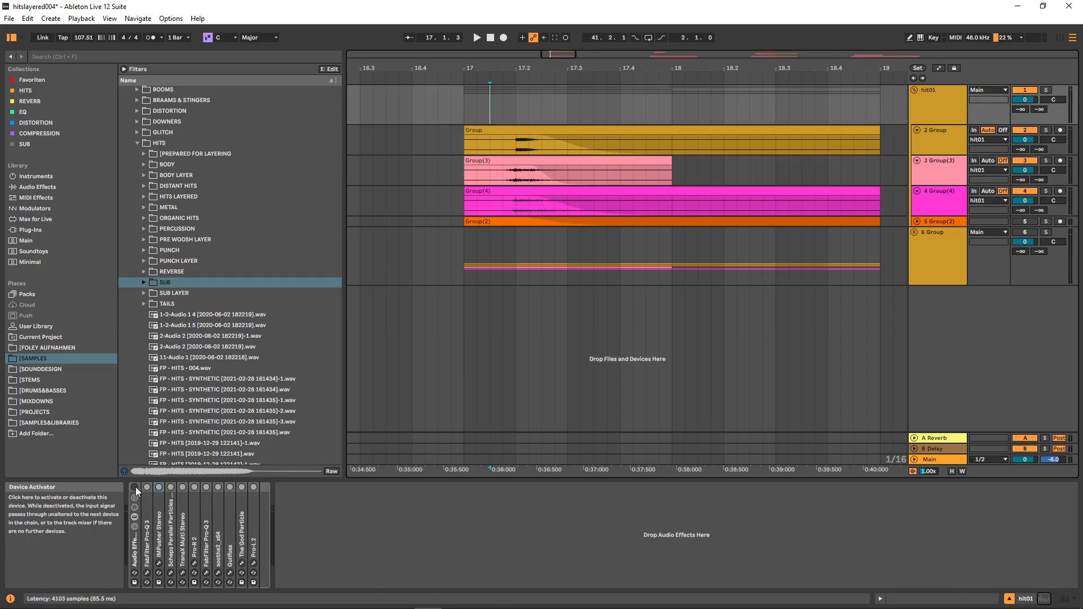
pyautogui.press('space')
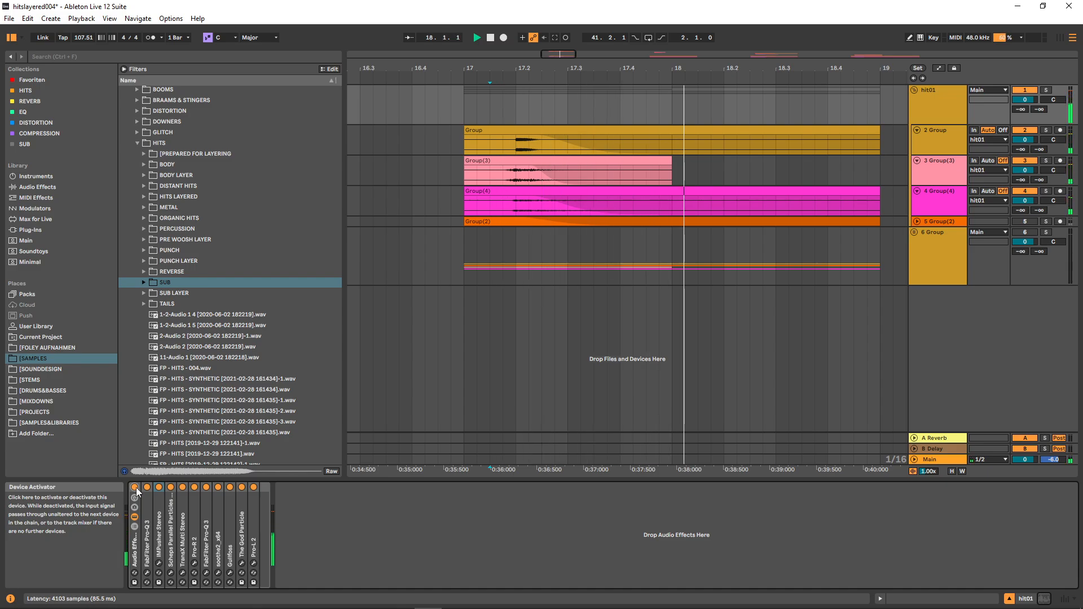
pyautogui.press('space')
pyautogui.press('space')
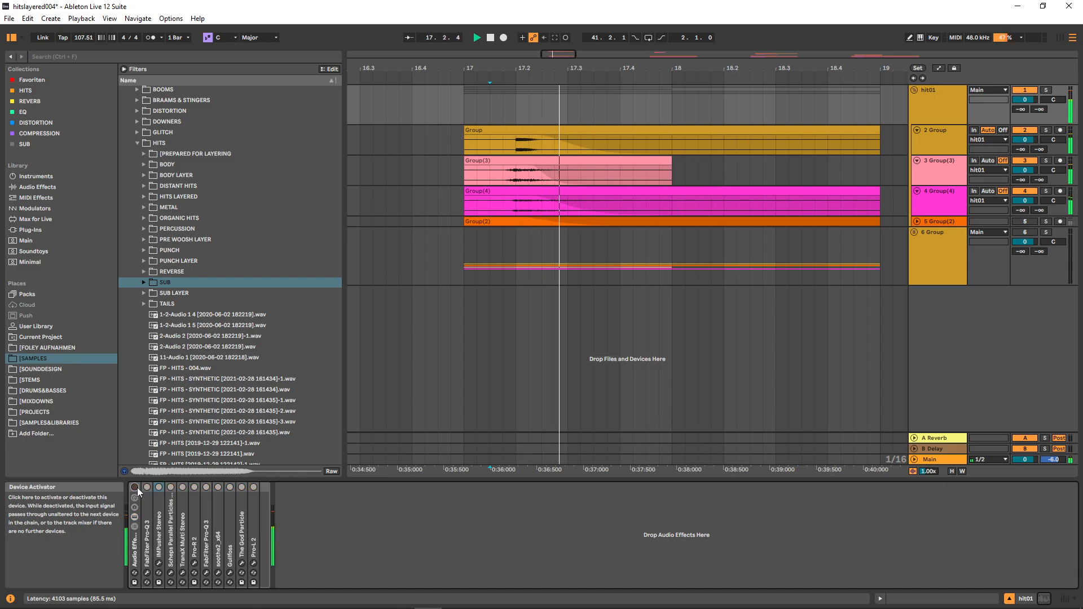
# Step: Bypass all hit01 effects inside the rack except the first FabFilter Pro-Q 3, and open that equalizer to review its curve
pyautogui.click(148, 487)
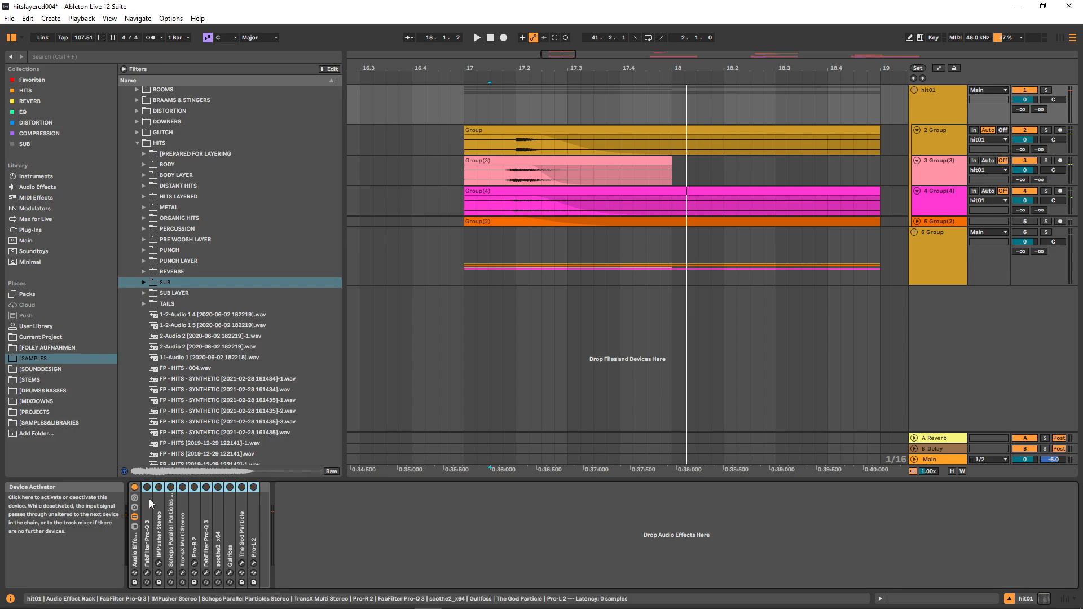
pyautogui.click(149, 505)
pyautogui.click(147, 488)
pyautogui.click(147, 573)
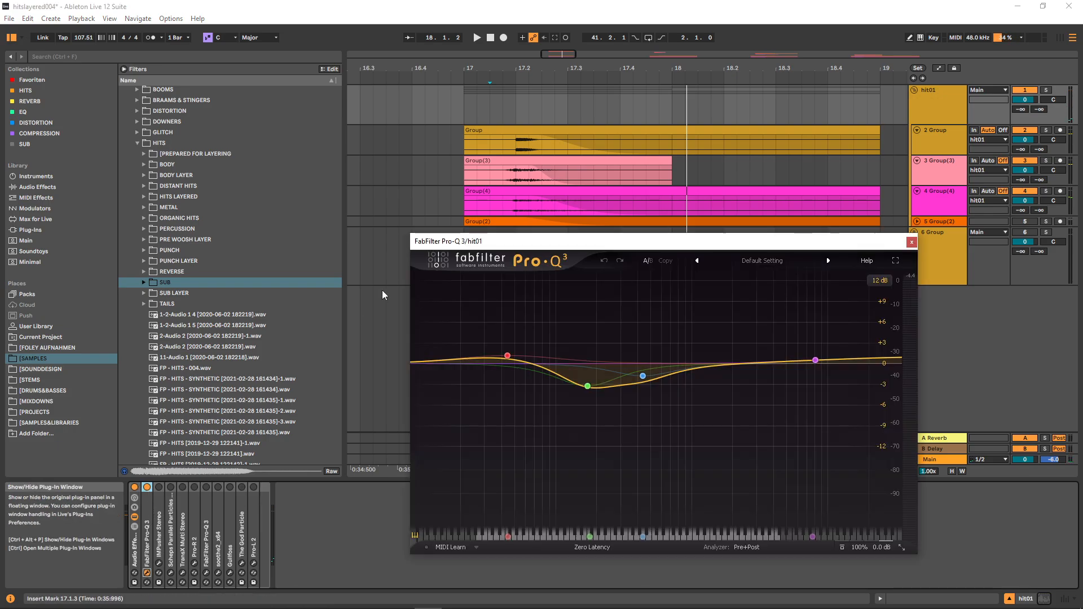
pyautogui.moveTo(487, 236); pyautogui.dragTo(370, 249)
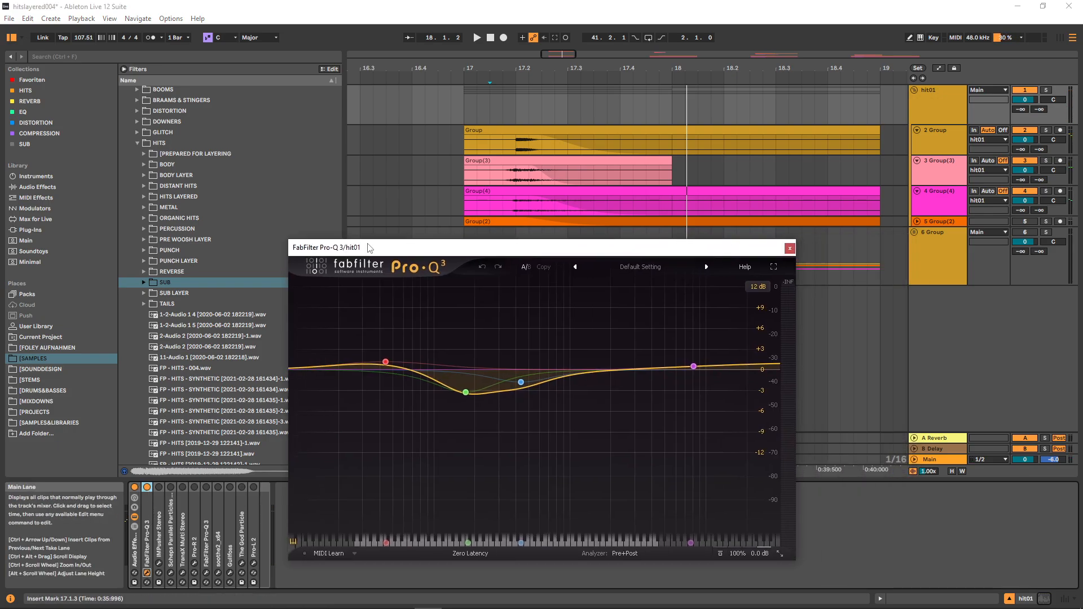
pyautogui.click(519, 383)
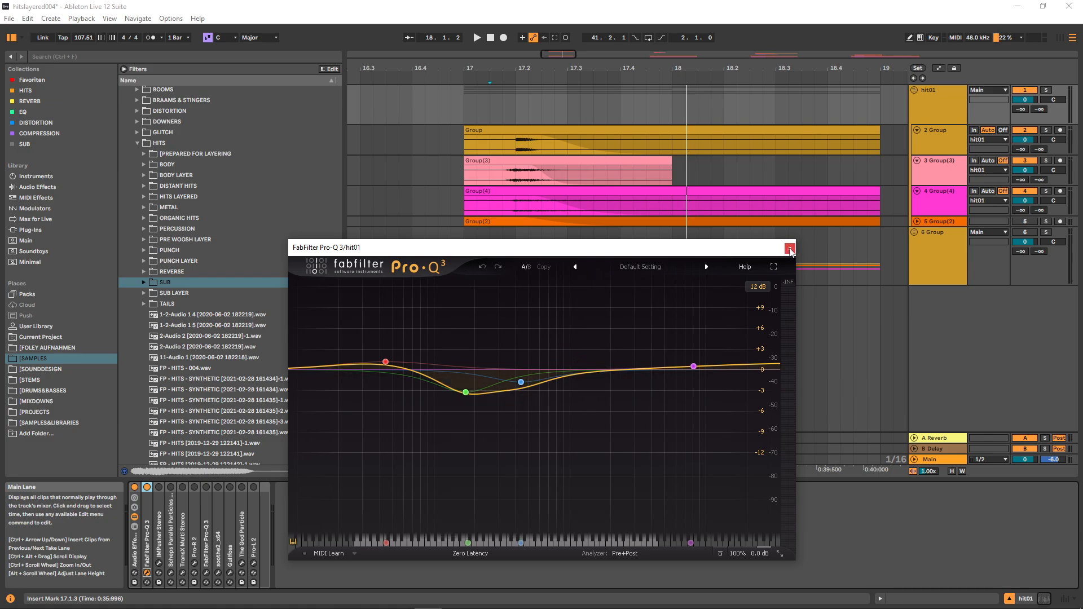
# Step: Play the hit with the first FabFilter Pro-Q 3 active and bypassed to compare, leaving it active and closing its window
pyautogui.press('space')
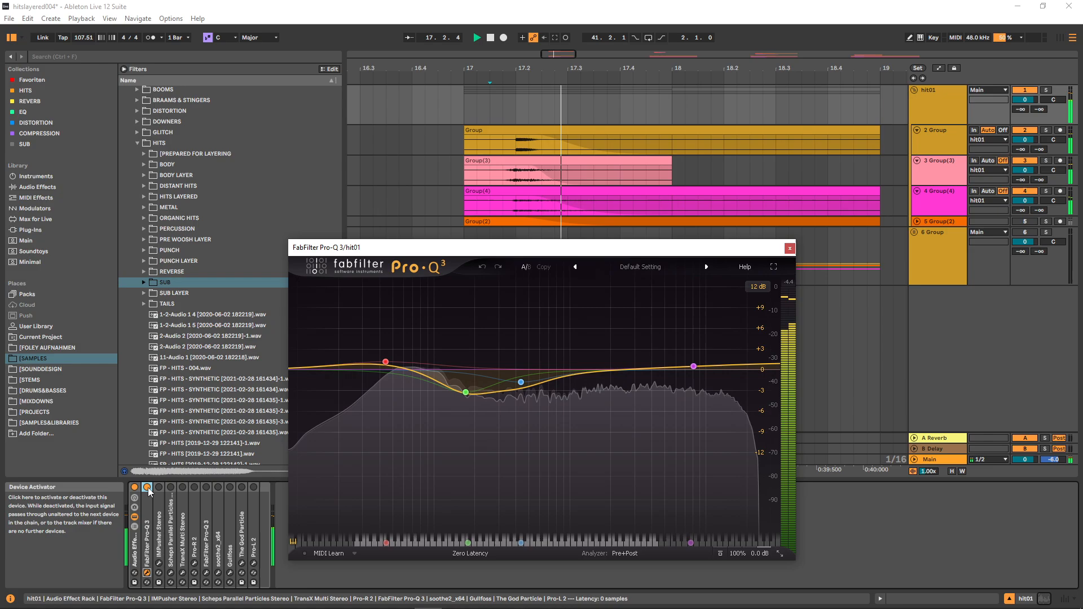
pyautogui.click(147, 488)
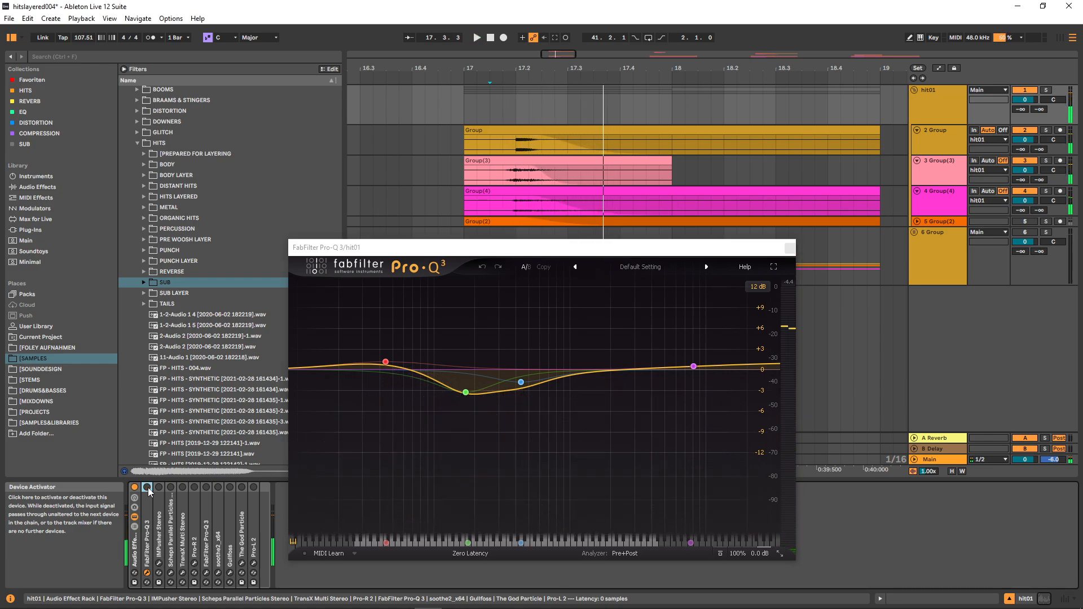
pyautogui.click(147, 487)
pyautogui.click(148, 487)
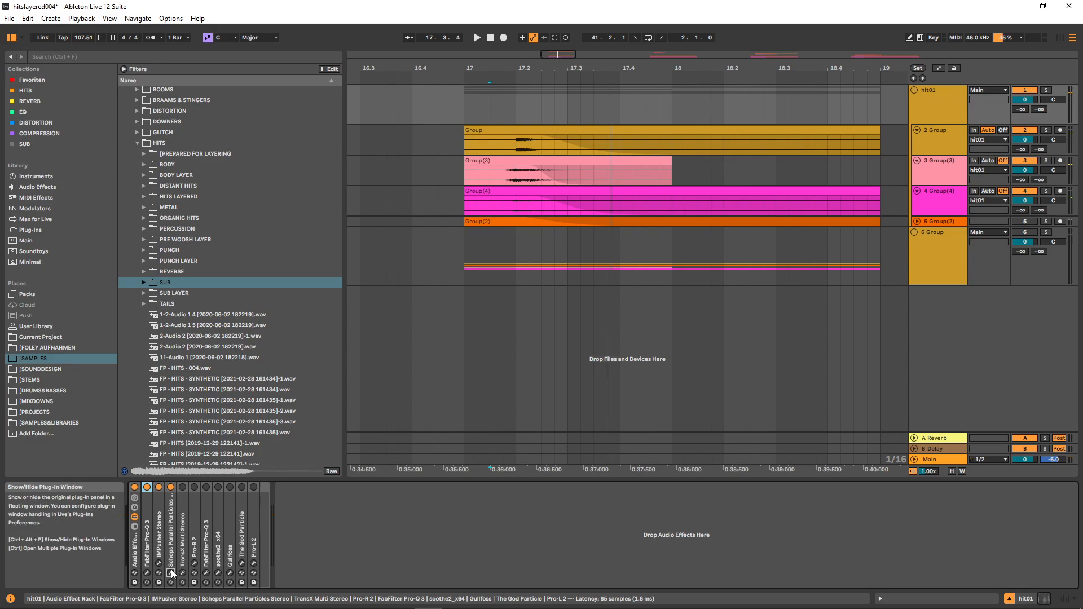
# Step: Activate IMPusher Stereo and Scheps Parallel Particles Stereo on hit01, review their settings side by side, and close both plug-in windows
pyautogui.click(170, 572)
pyautogui.click(159, 564)
pyautogui.moveTo(282, 68); pyautogui.dragTo(154, 114)
pyautogui.moveTo(587, 77); pyautogui.dragTo(473, 104)
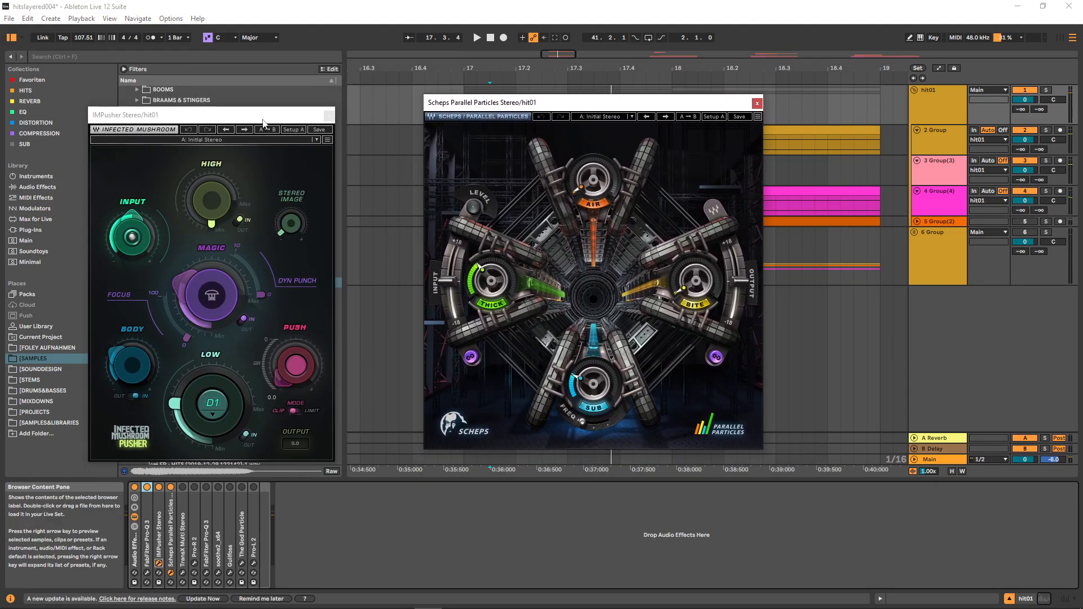
pyautogui.moveTo(263, 120); pyautogui.dragTo(324, 107)
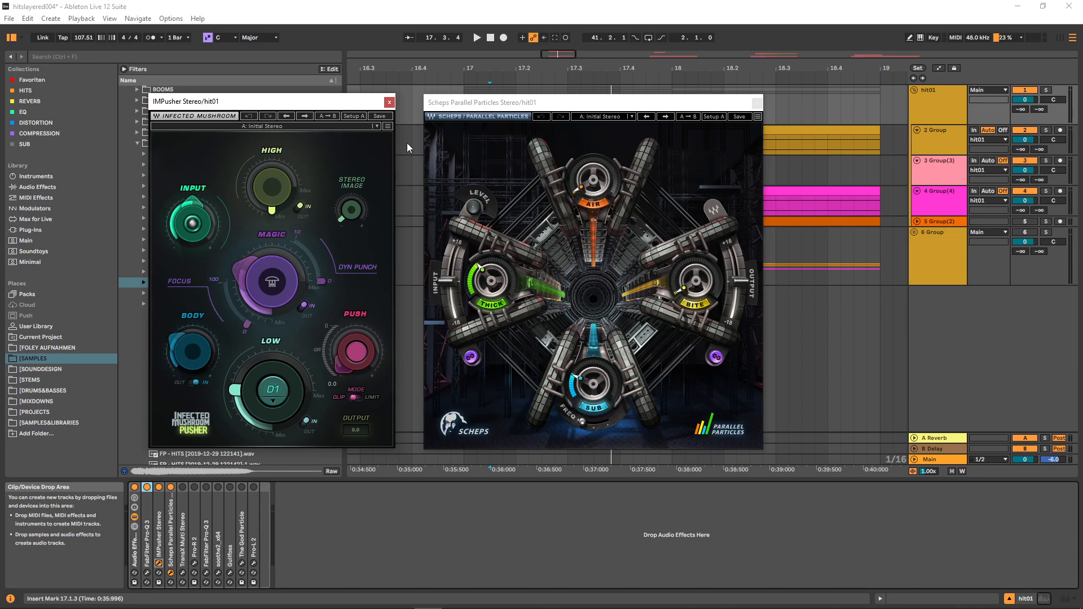
pyautogui.click(389, 102)
pyautogui.click(757, 102)
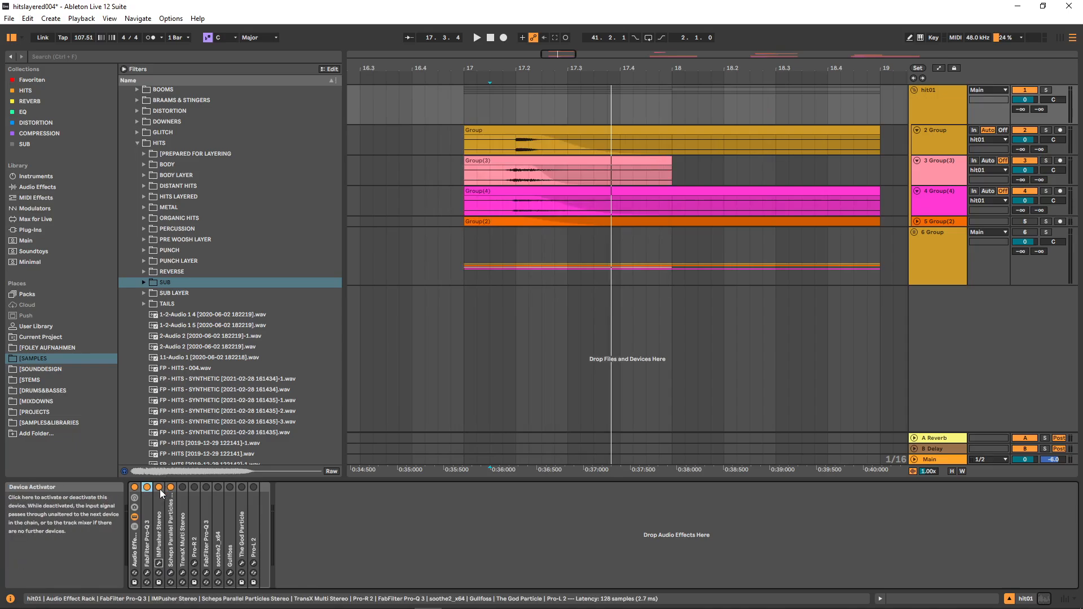
# Step: Play the hit while switching IMPusher Stereo and Scheps Parallel Particles Stereo on and off to compare the sound
pyautogui.press('space')
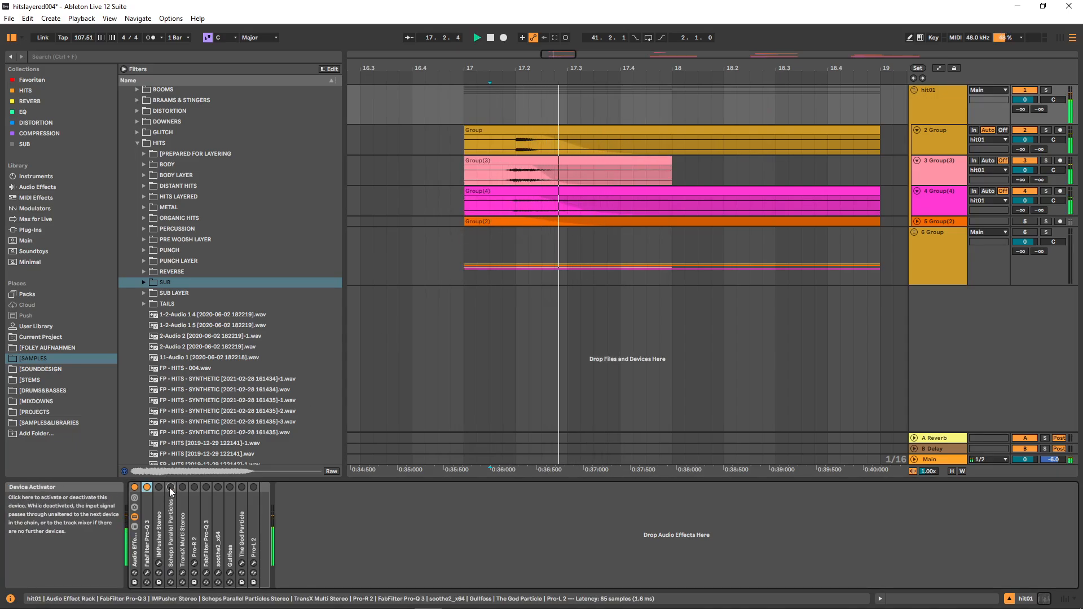
pyautogui.click(159, 487)
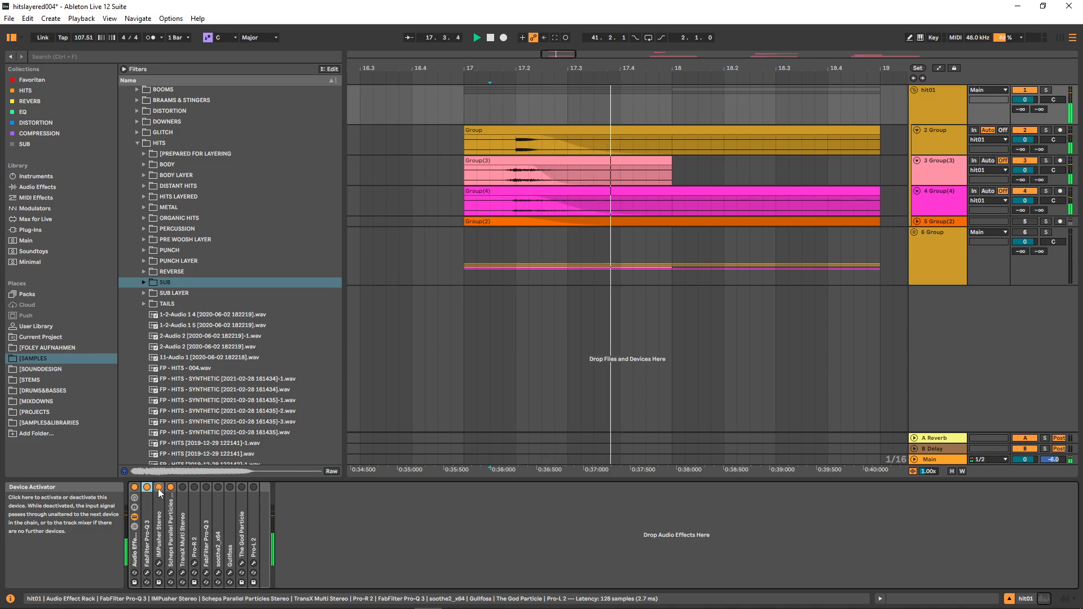
pyautogui.click(171, 487)
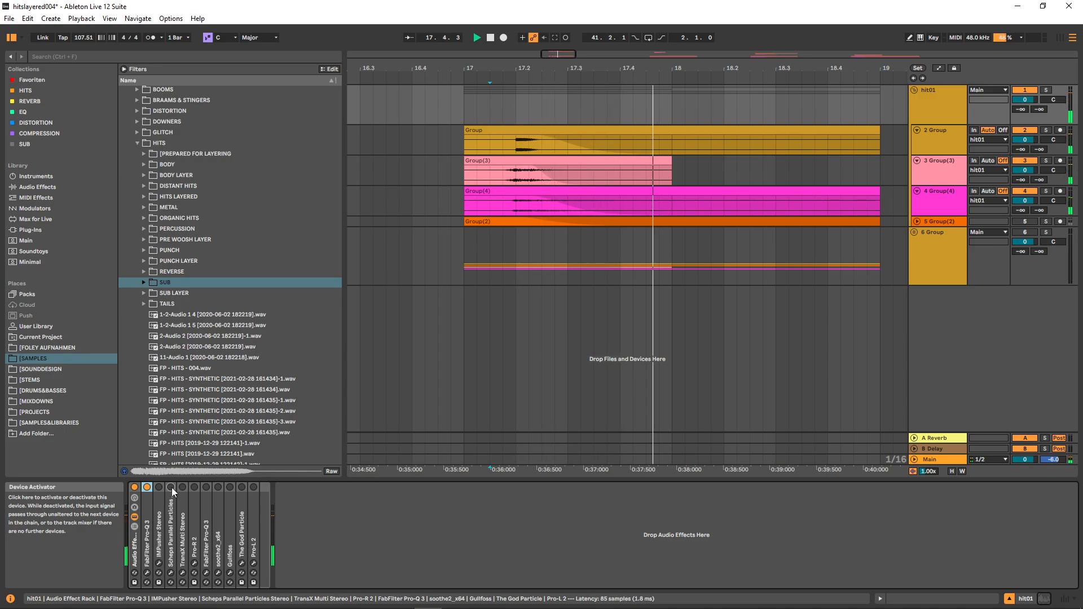
# Step: Stop playback, activate TransX Multi Stereo on hit01, and open its window clear of the device chain
pyautogui.press('space')
pyautogui.click(182, 573)
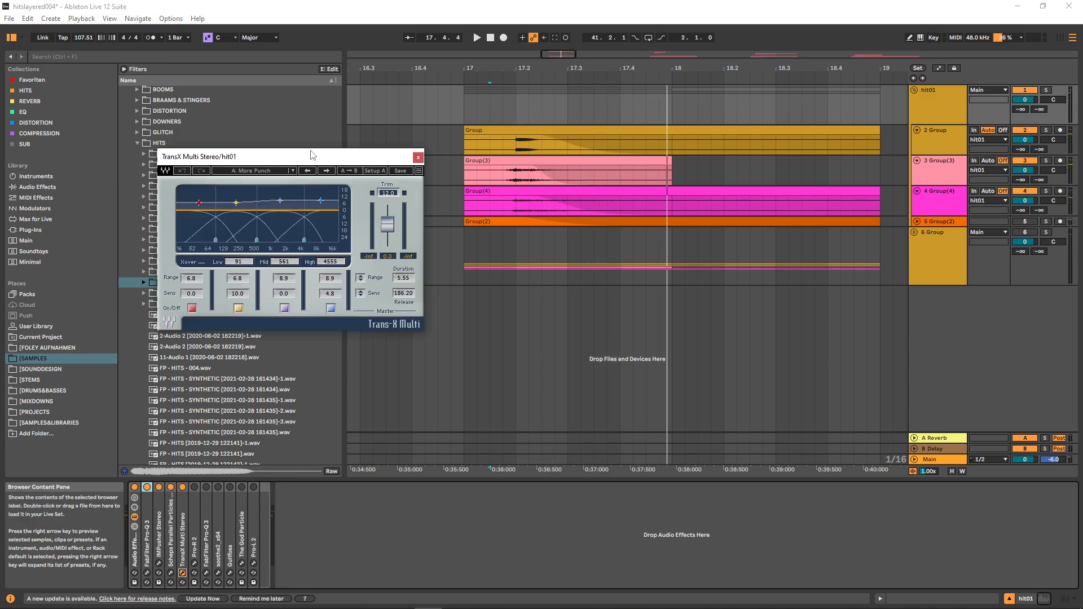
pyautogui.moveTo(312, 155); pyautogui.dragTo(283, 184)
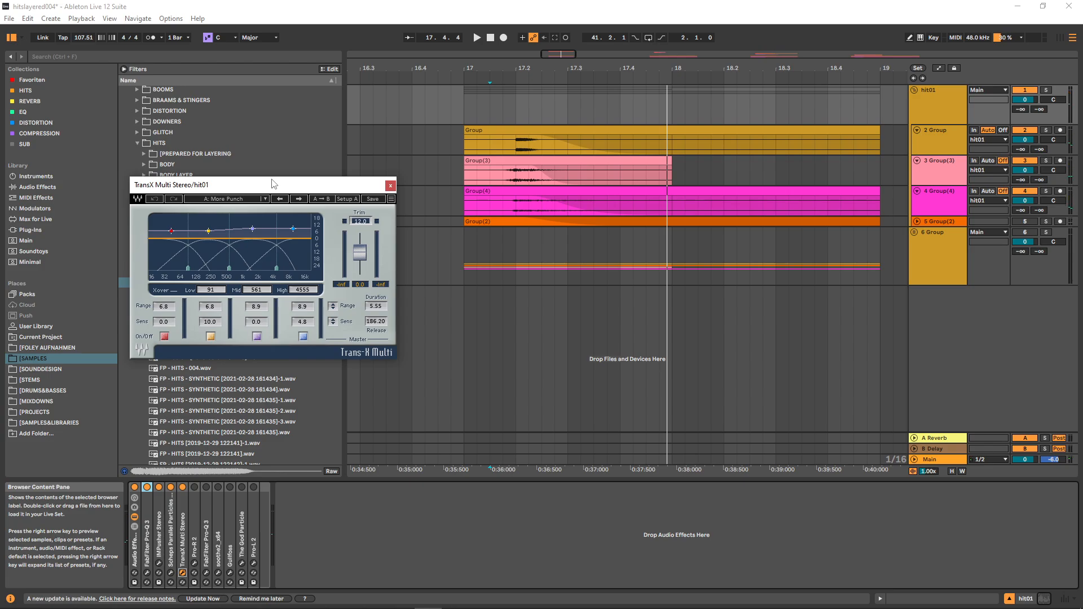
pyautogui.moveTo(272, 183); pyautogui.dragTo(250, 143)
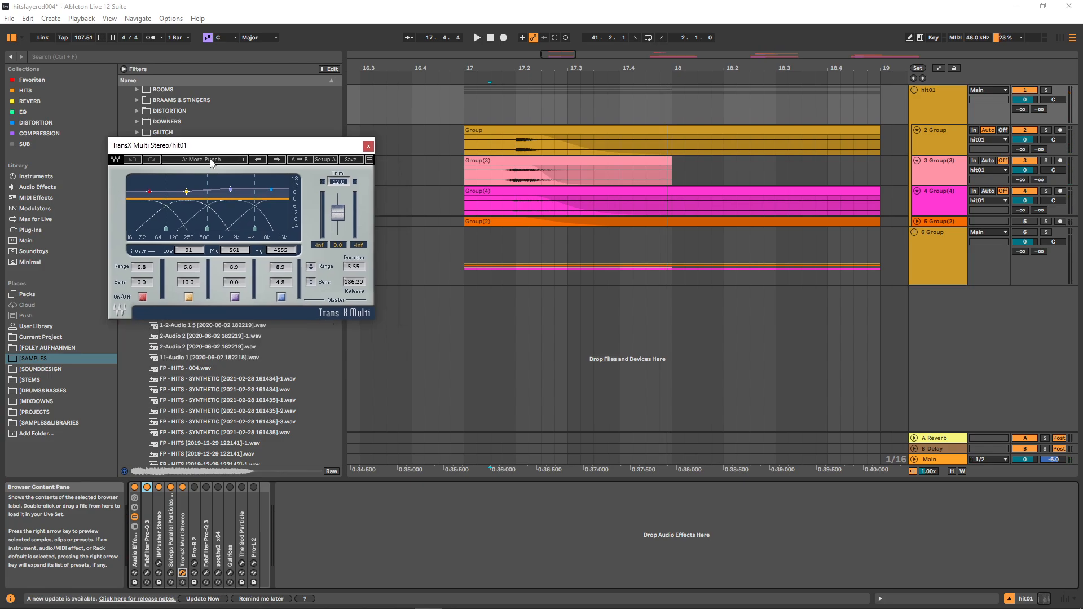
# Step: Look through the TransX Multi preset list while keeping the More Punch preset loaded
pyautogui.click(211, 160)
pyautogui.click(226, 146)
pyautogui.click(211, 160)
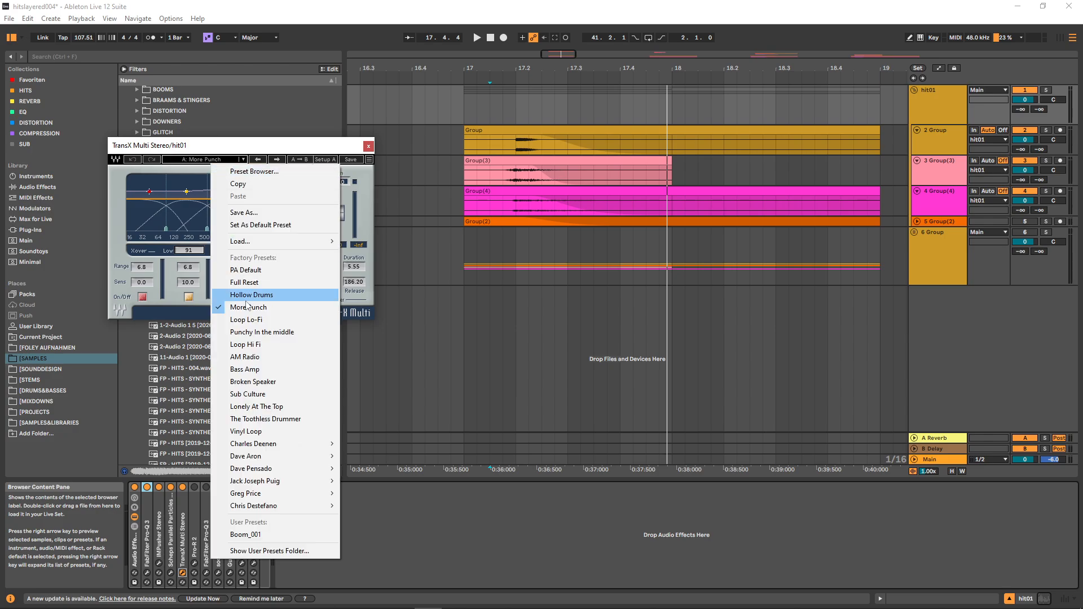
pyautogui.click(214, 160)
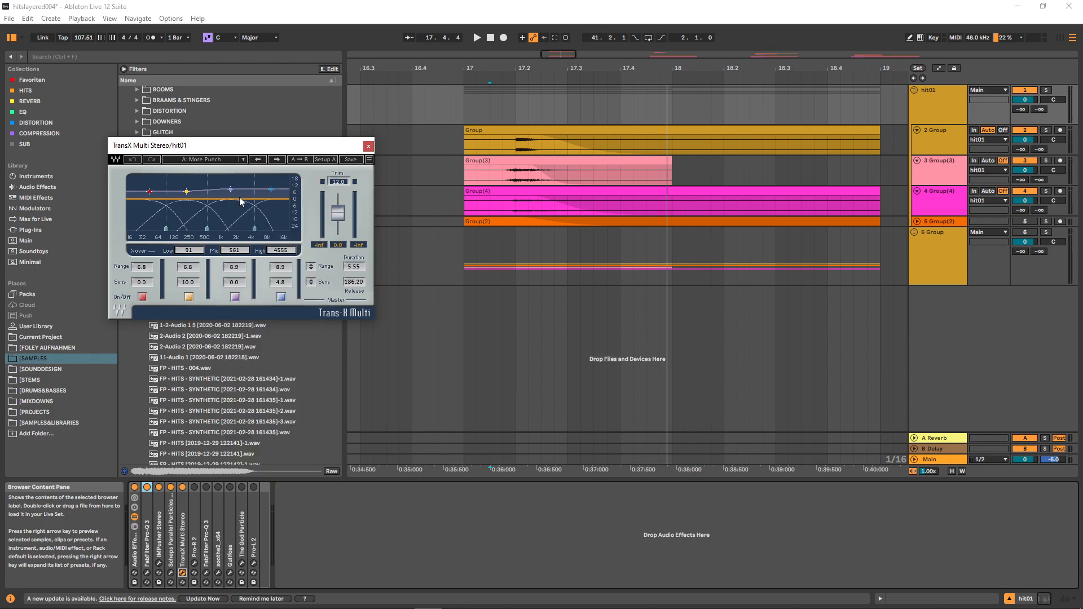
pyautogui.click(216, 159)
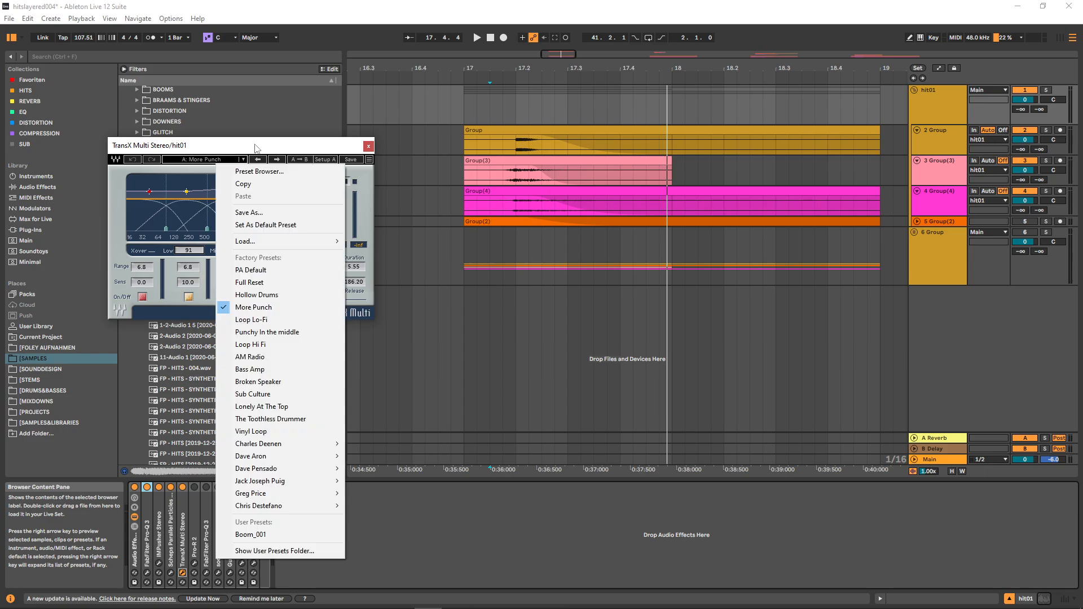
pyautogui.click(256, 149)
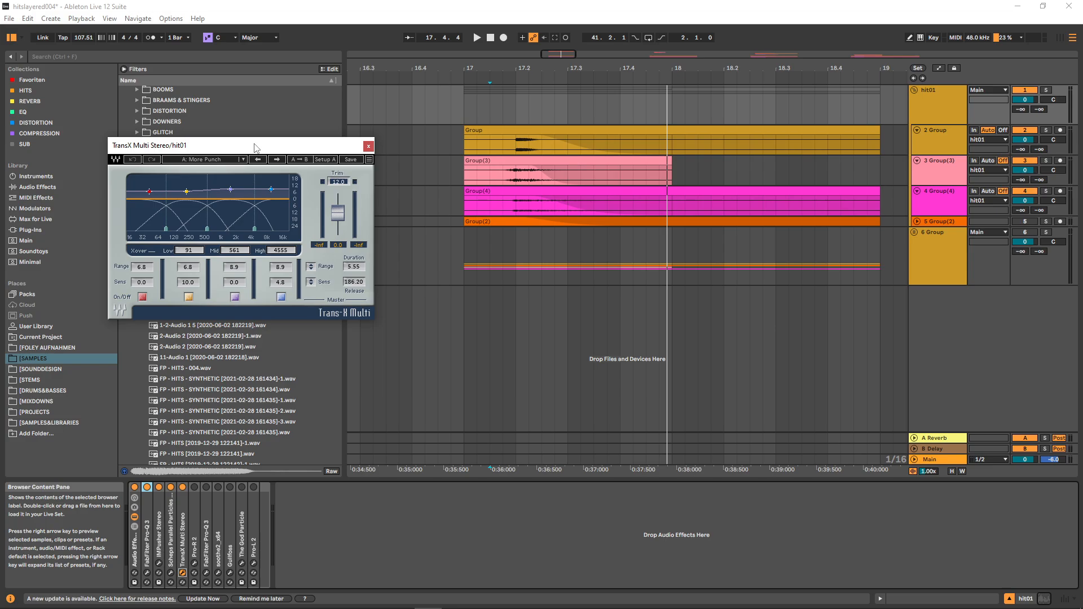
pyautogui.moveTo(254, 148); pyautogui.dragTo(255, 140)
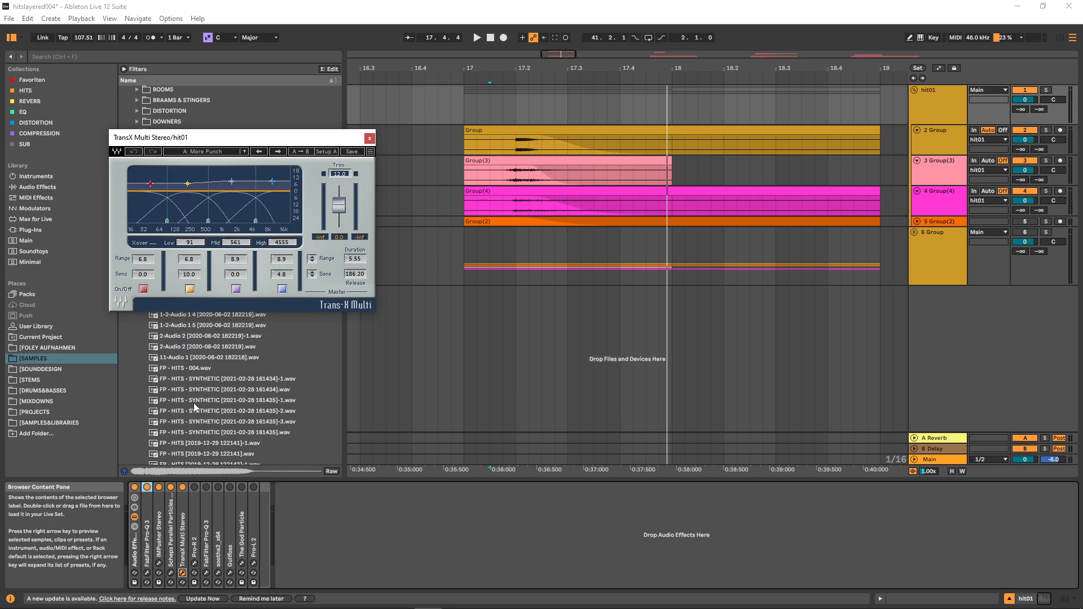
# Step: Play the hit with TransX Multi Stereo bypassed and active to compare, leaving it active
pyautogui.press('space')
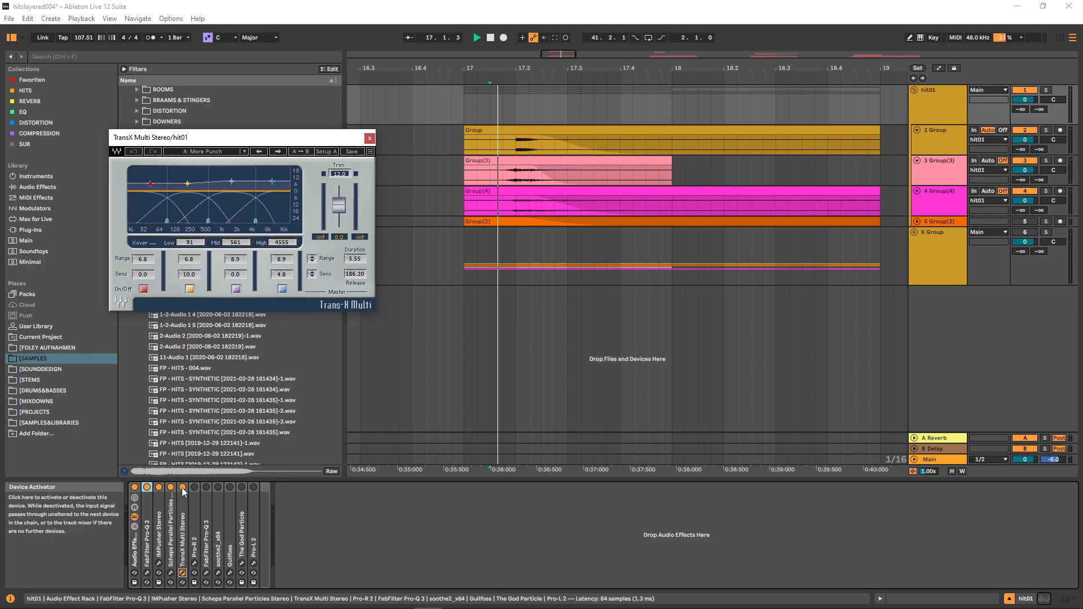
pyautogui.click(183, 487)
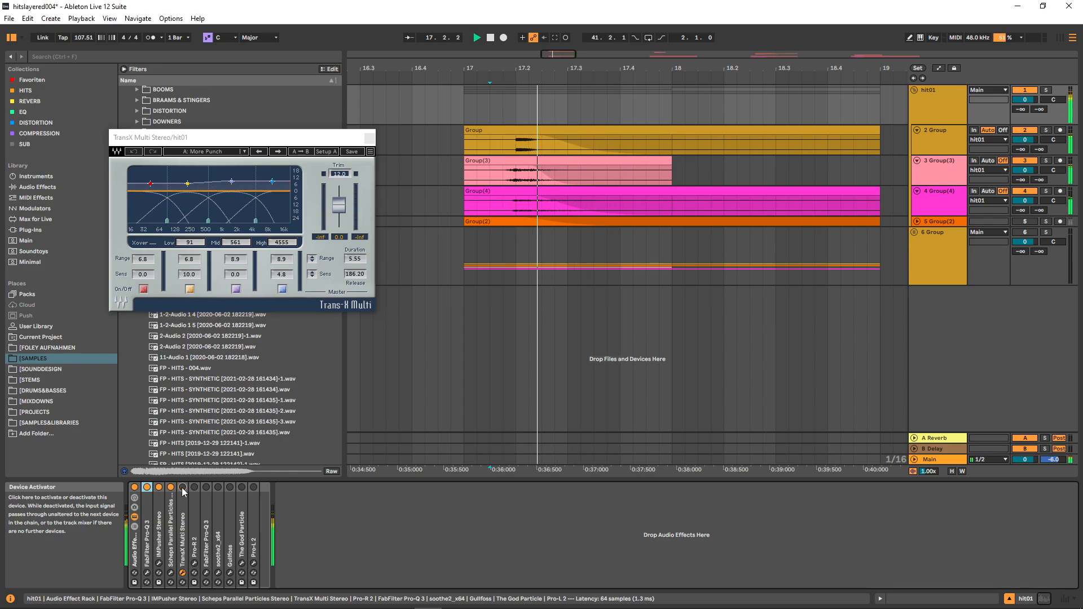
pyautogui.click(182, 487)
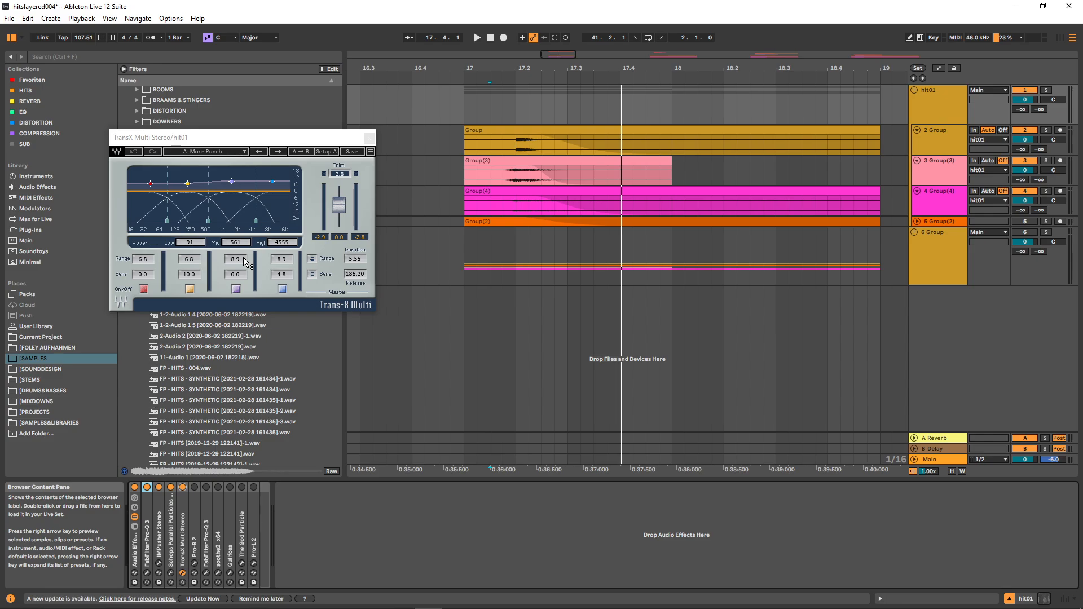
# Step: Activate Pro-R 2 on hit01 and open its window to review the Chapel 2 reverb settings and curves
pyautogui.click(194, 564)
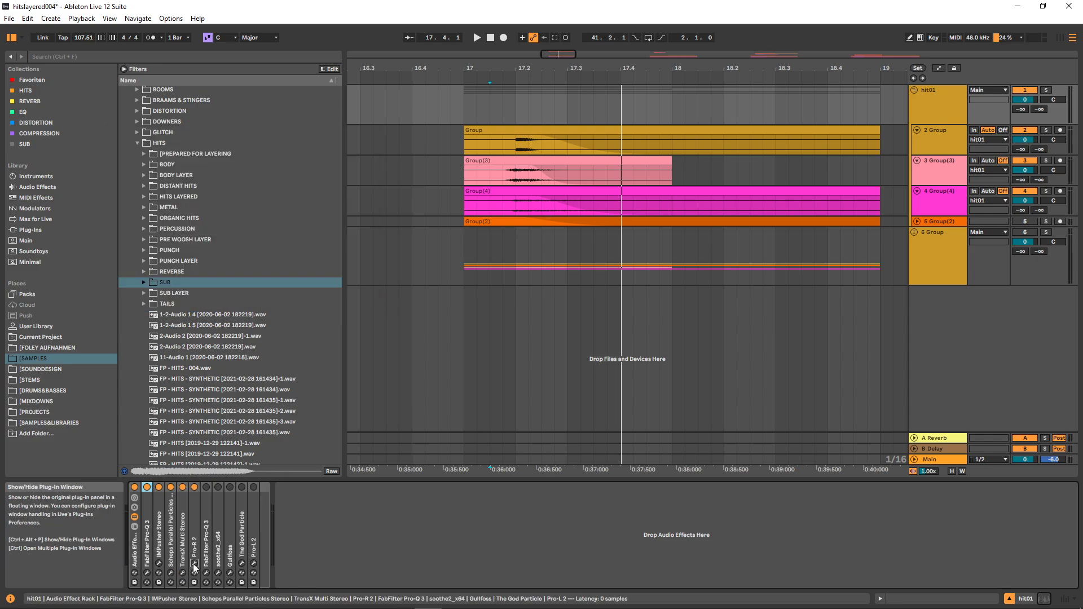
pyautogui.click(194, 564)
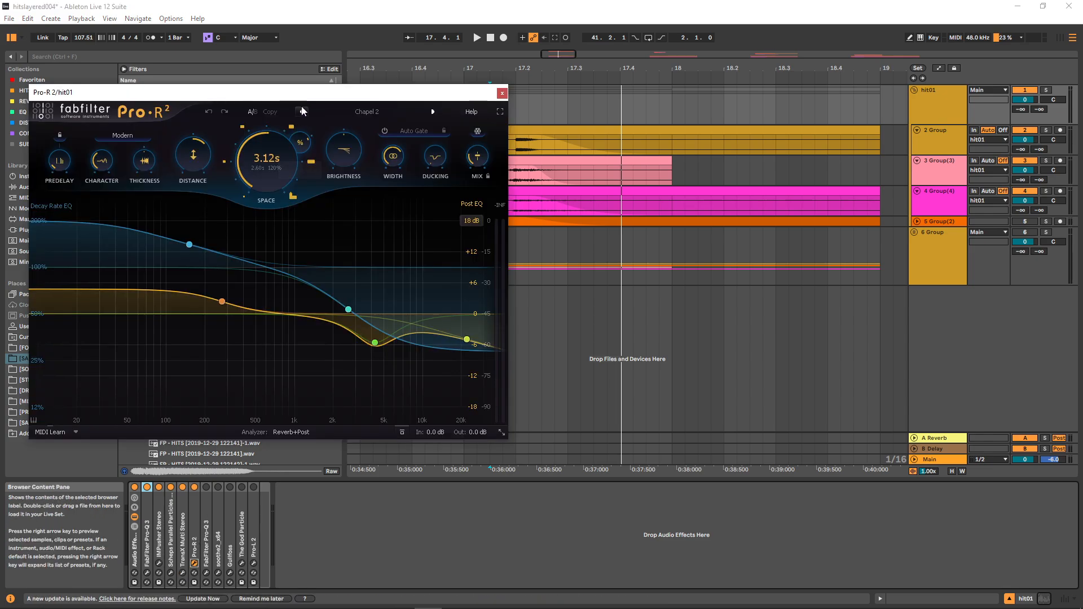
pyautogui.moveTo(302, 94); pyautogui.dragTo(290, 61)
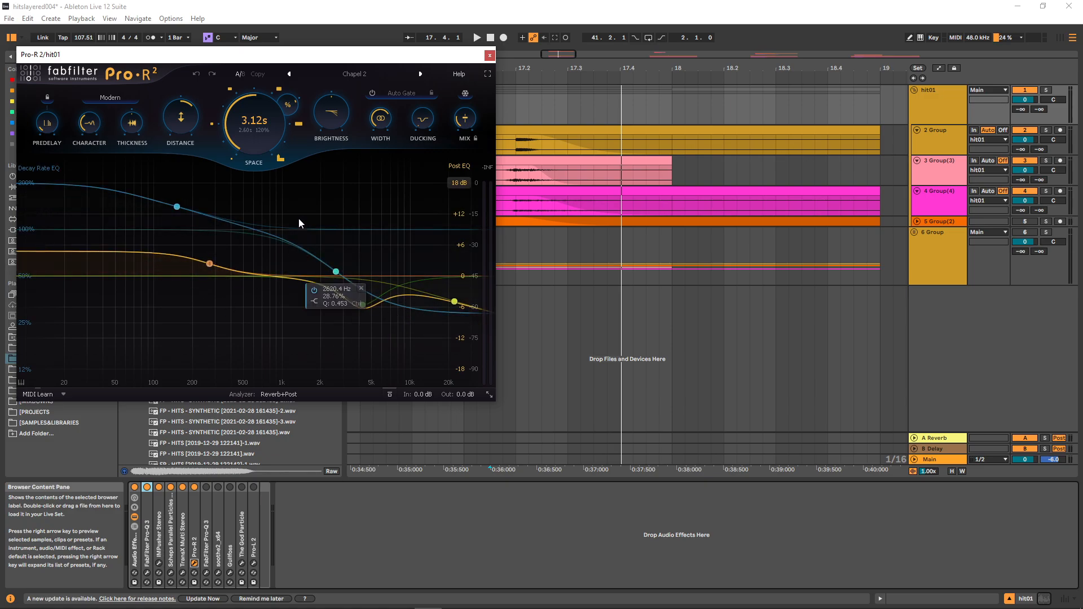
# Step: Play the hit while switching Pro-R 2 off and on to compare the reverb, leaving it active
pyautogui.press('space')
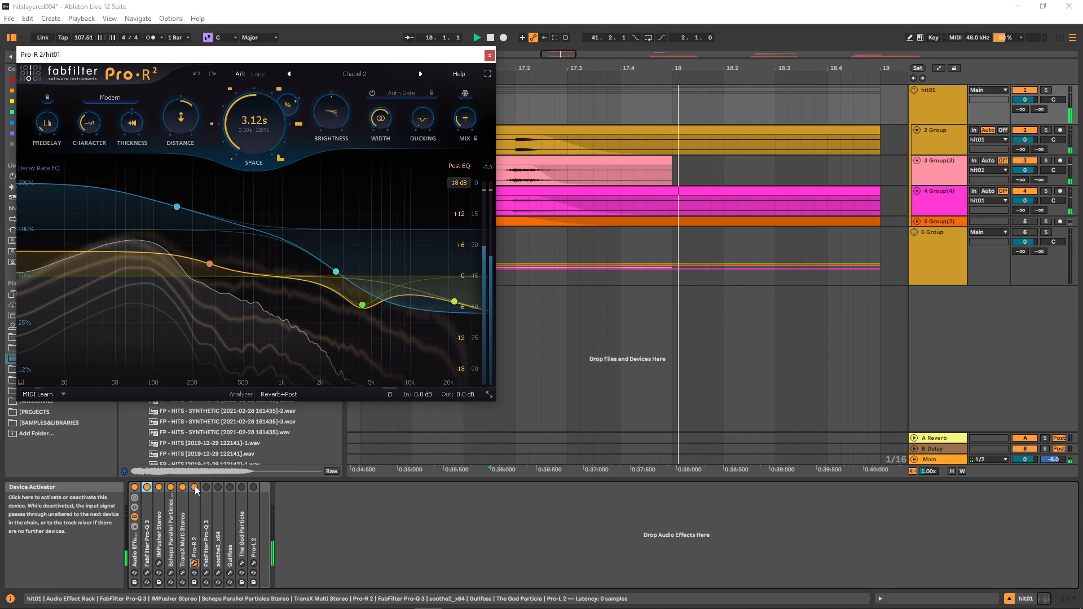
pyautogui.click(195, 487)
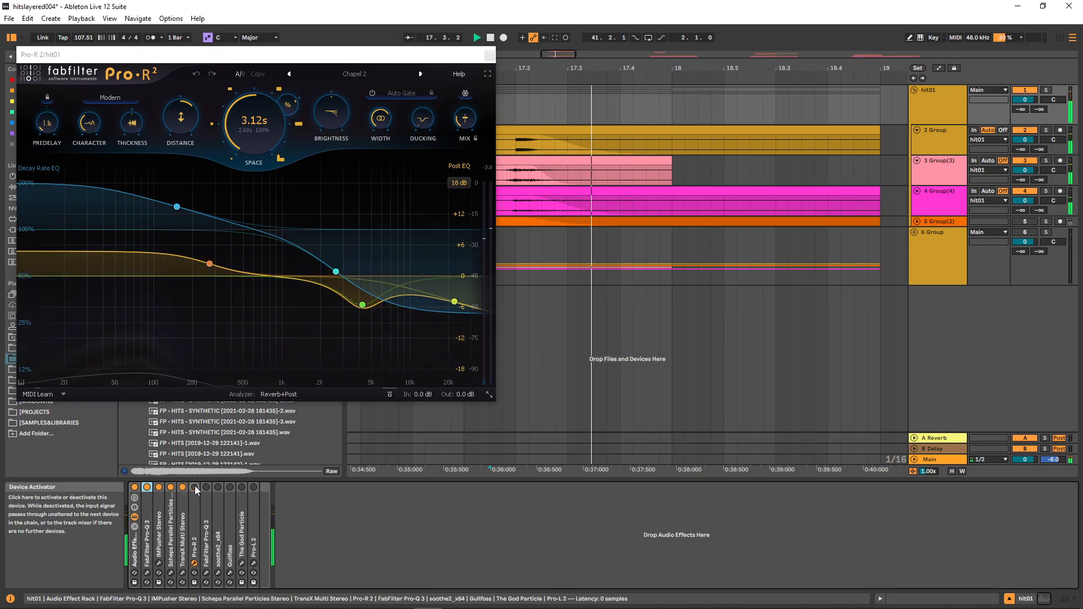
pyautogui.click(195, 487)
pyautogui.press('space')
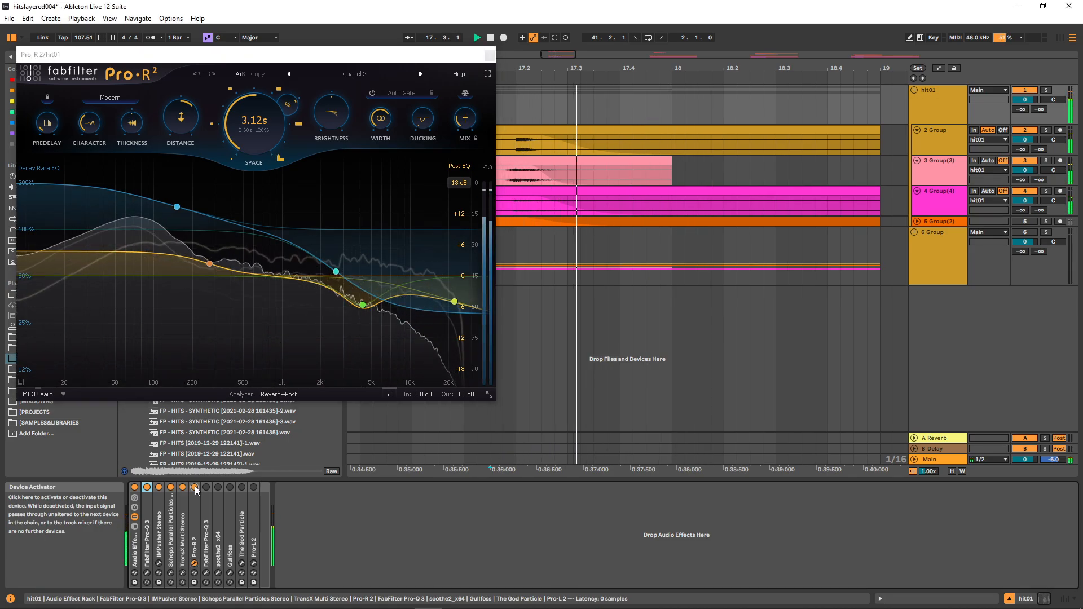
pyautogui.click(194, 487)
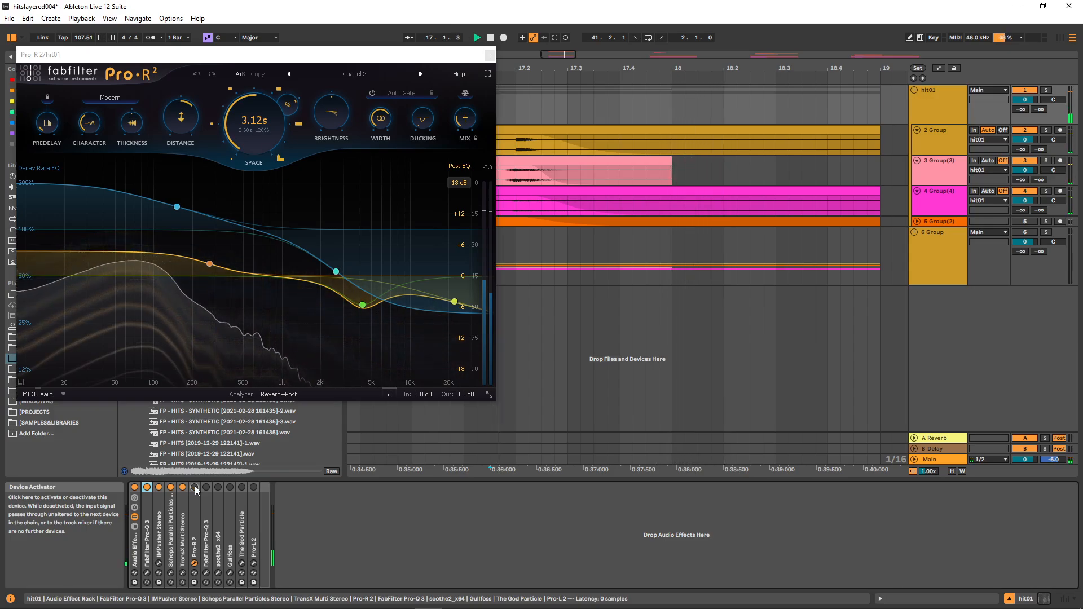
pyautogui.click(194, 487)
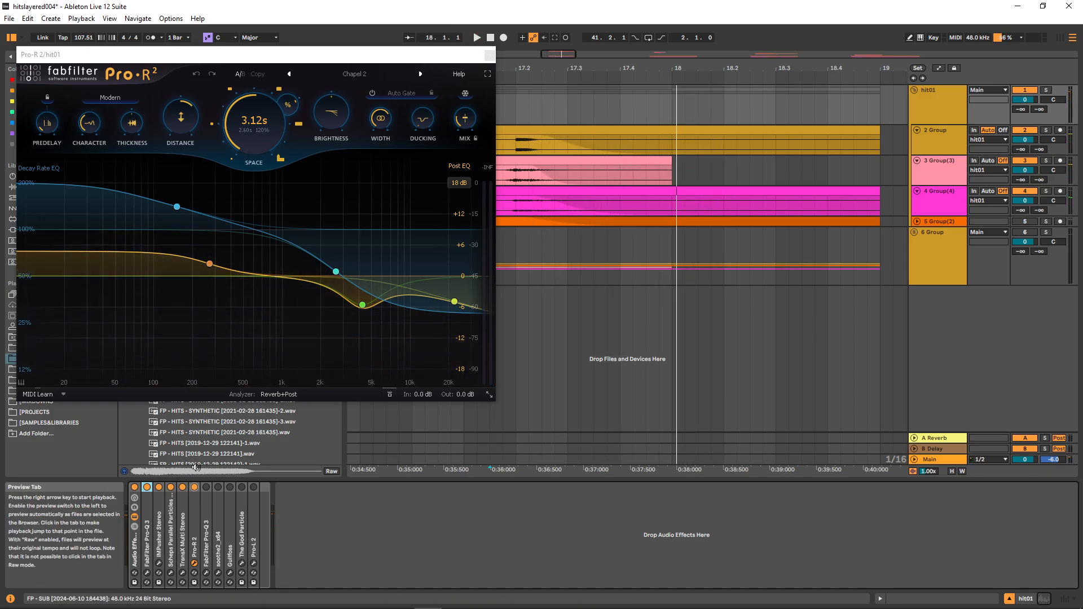
# Step: Activate the second FabFilter Pro-Q 3 on hit01 and open it to review its equalizer curve
pyautogui.click(206, 487)
pyautogui.click(206, 573)
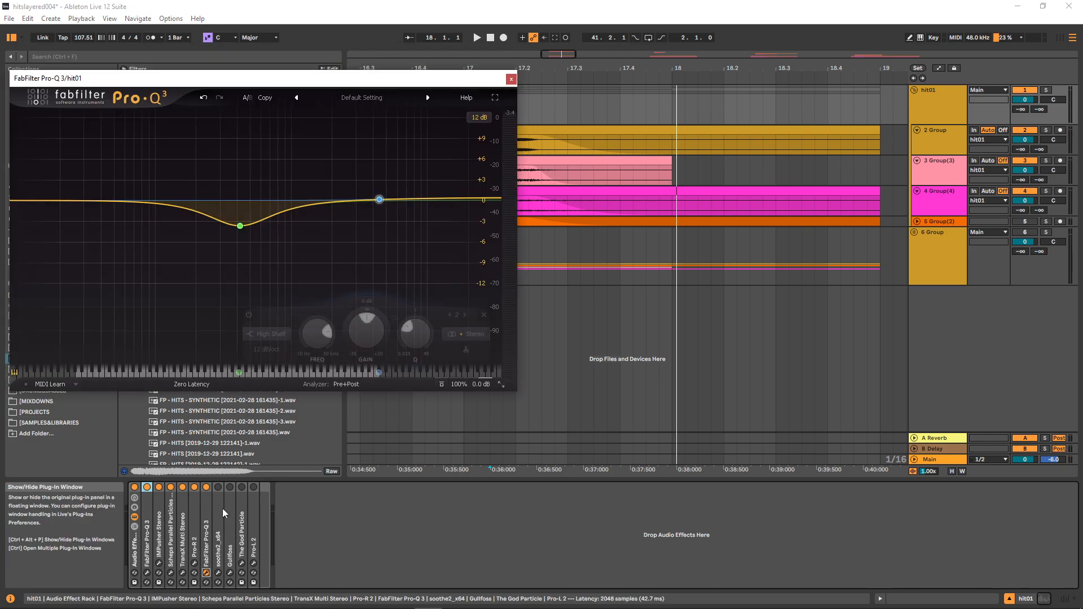
pyautogui.moveTo(240, 226)
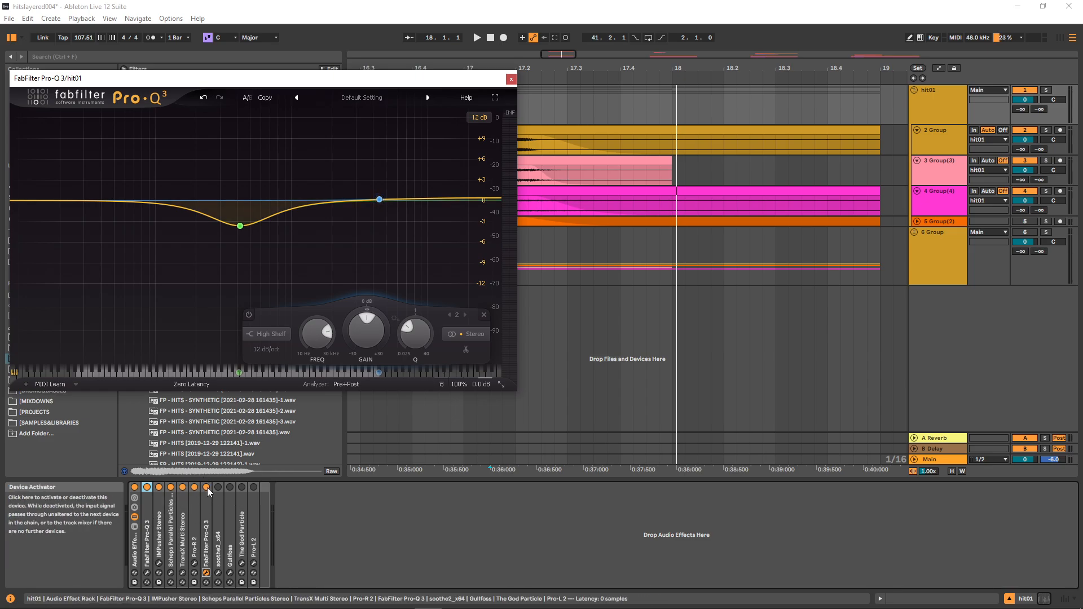
# Step: Play the hit with the second FabFilter Pro-Q 3 bypassed and active, leaving it active and closing its window
pyautogui.press('space')
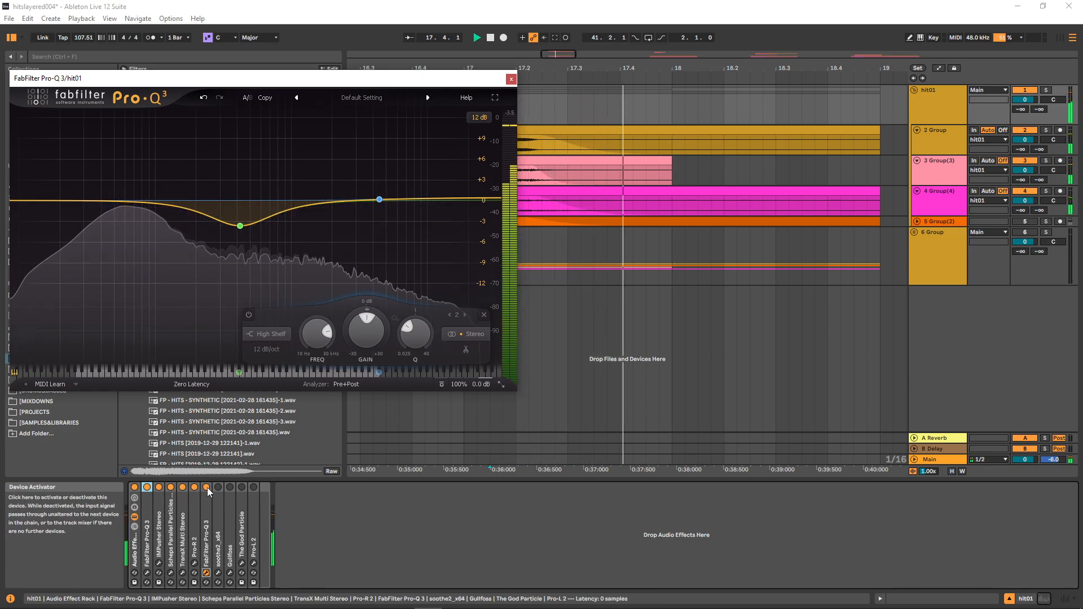
pyautogui.click(206, 488)
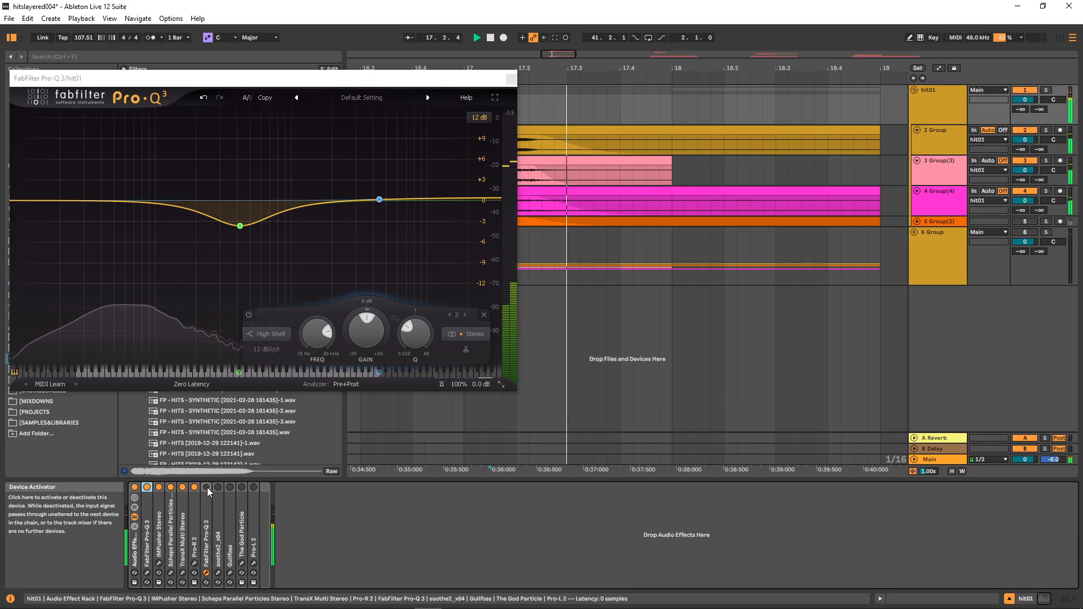
pyautogui.click(207, 488)
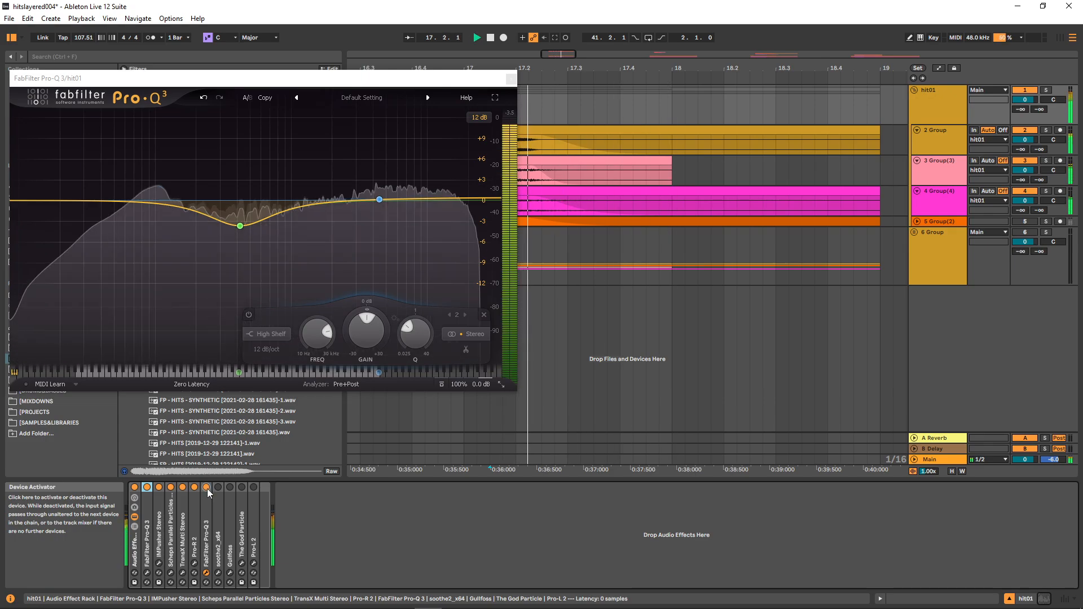
pyautogui.press('space')
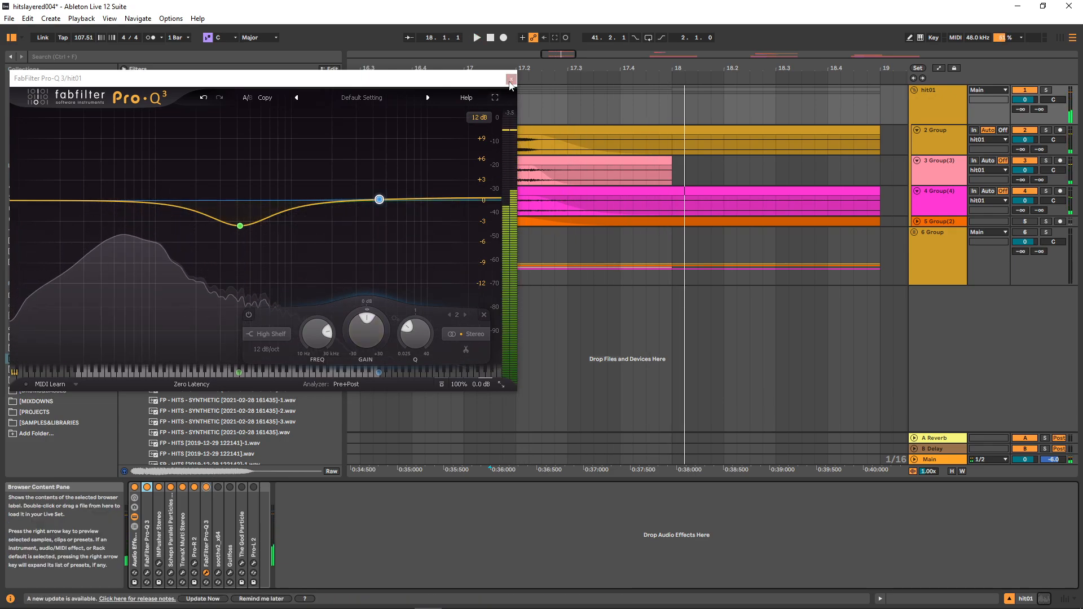
# Step: Activate soothe2 and Gullfoss on hit01 and open both plug-in windows side by side
pyautogui.click(218, 487)
pyautogui.click(229, 487)
pyautogui.click(230, 572)
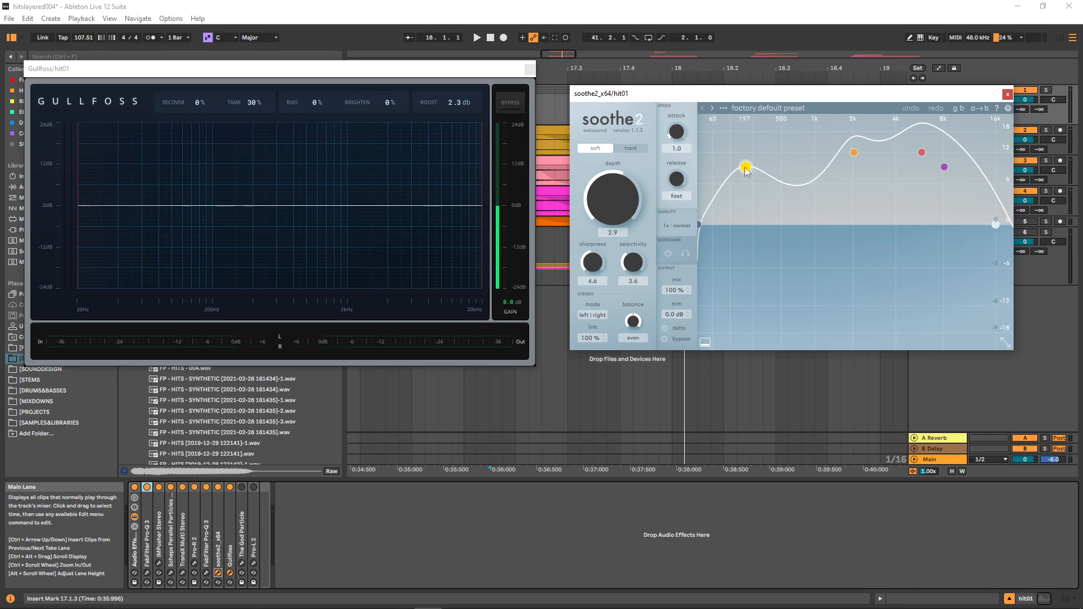
# Step: Play the hit to watch how soothe2 and Gullfoss react, closing the soothe2 window before the second playback
pyautogui.press('space')
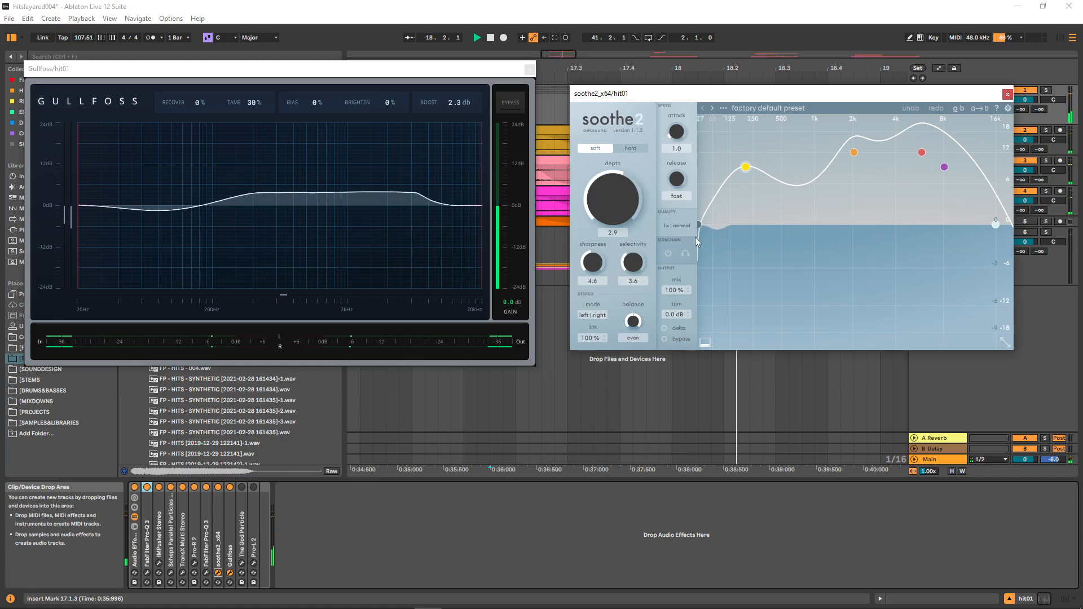
pyautogui.press('Escape')
pyautogui.press('space')
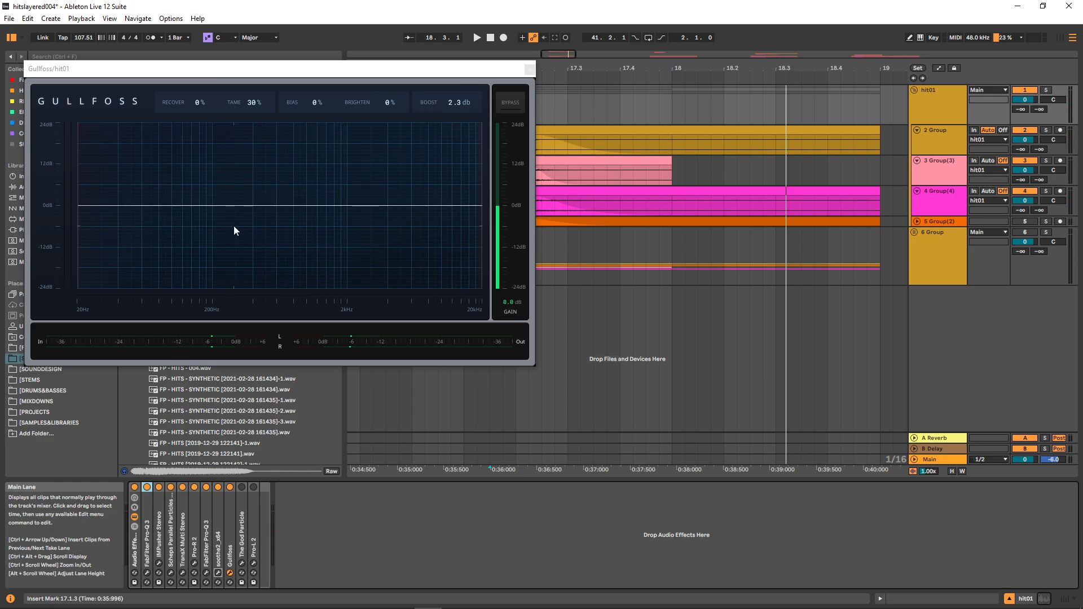
pyautogui.press('space')
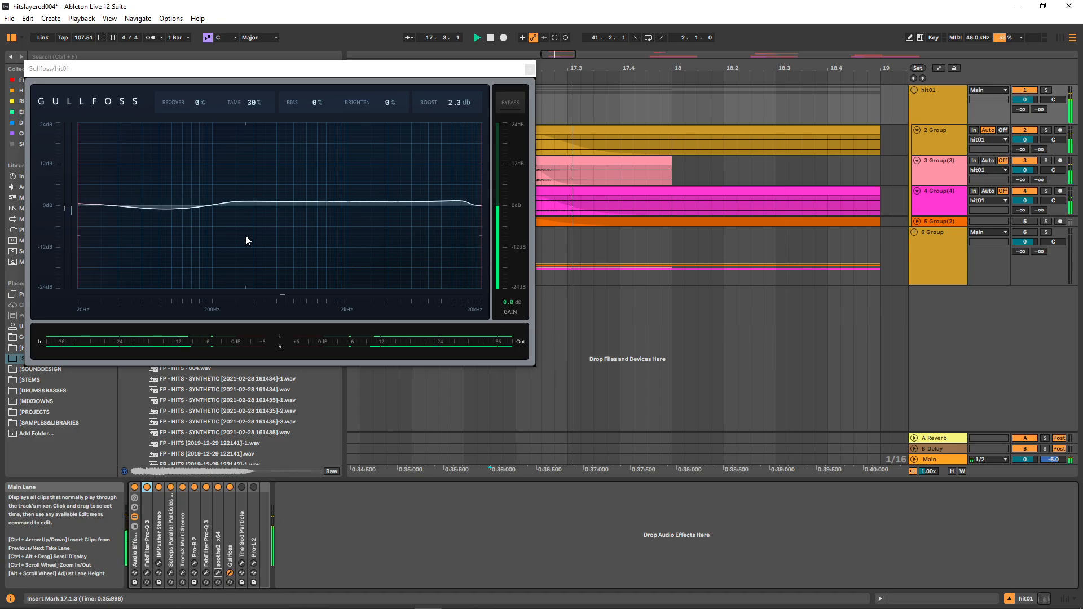
# Step: Activate The God Particle and Pro-L 2 on hit01 and arrange their windows side by side to review the settings
pyautogui.click(241, 513)
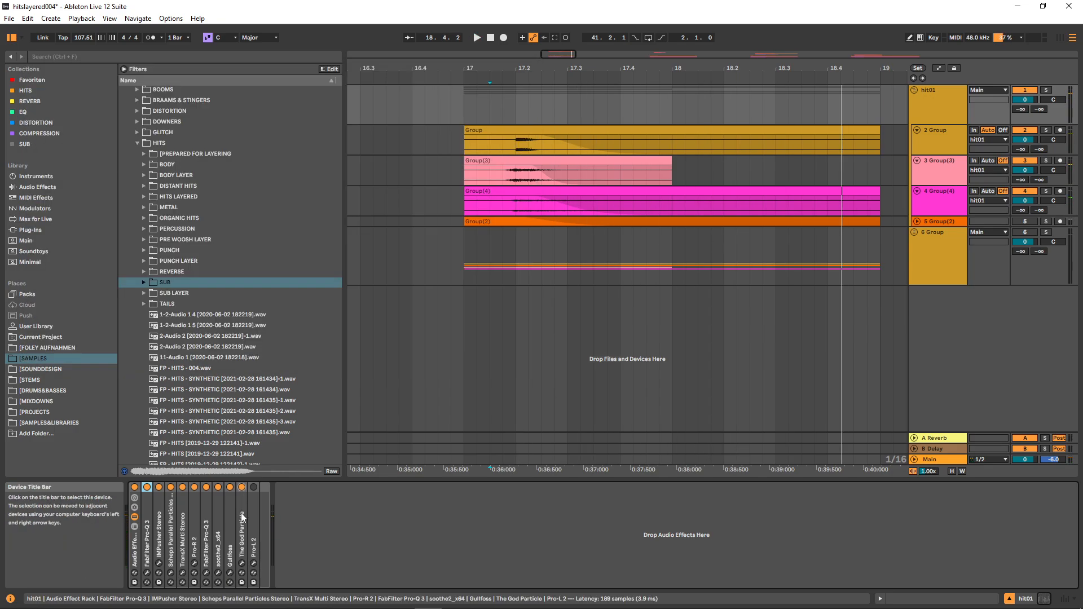
pyautogui.click(242, 564)
pyautogui.click(254, 563)
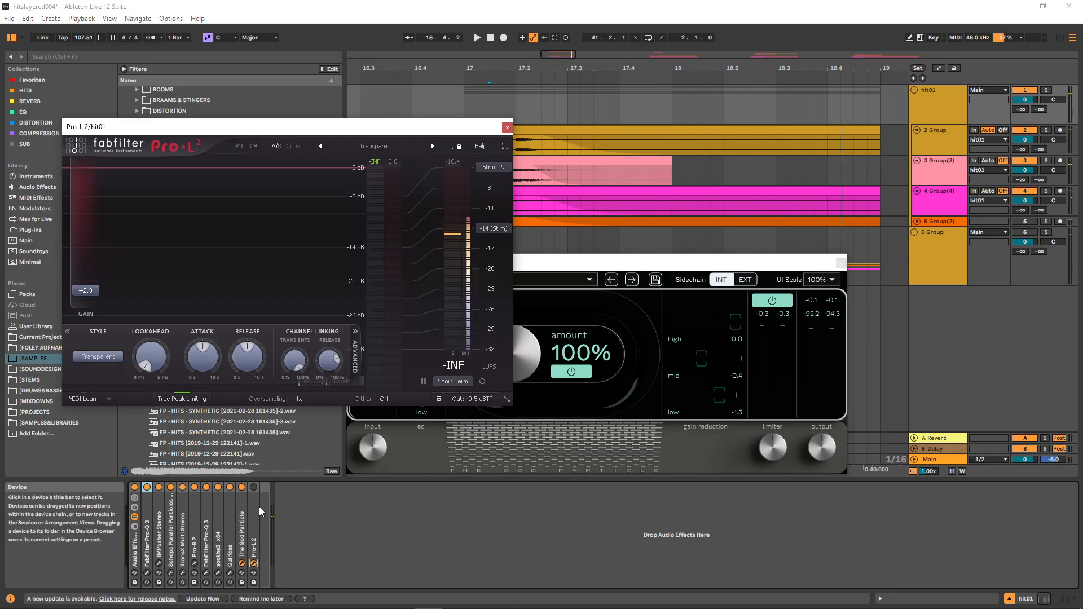
pyautogui.moveTo(497, 263); pyautogui.dragTo(631, 130)
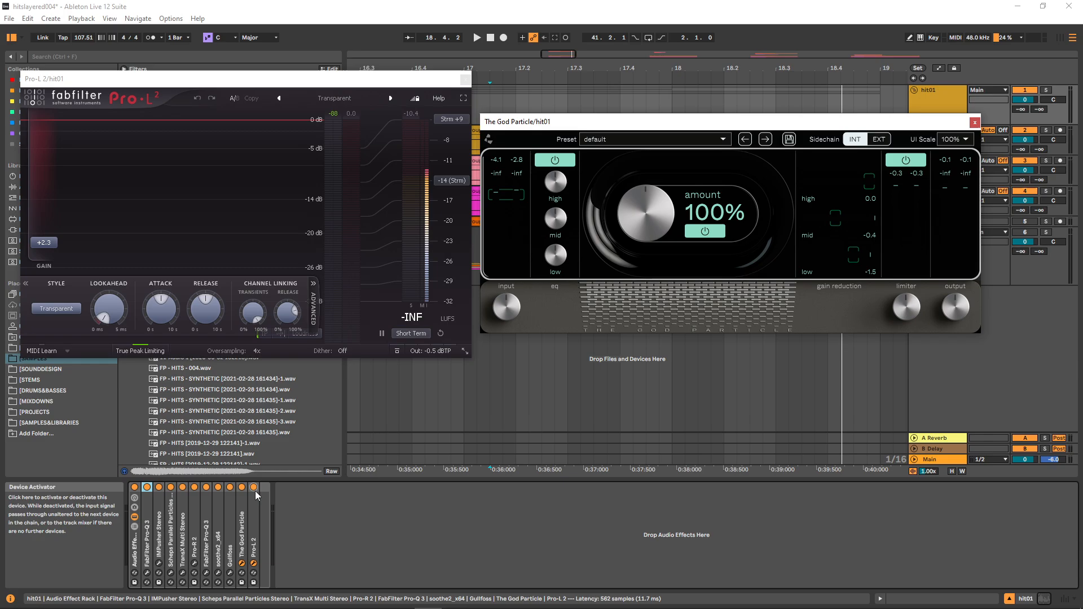
# Step: Play the hit through the complete effects chain and place the insert mark at 17.1.1 on the 2 Group track
pyautogui.press('space')
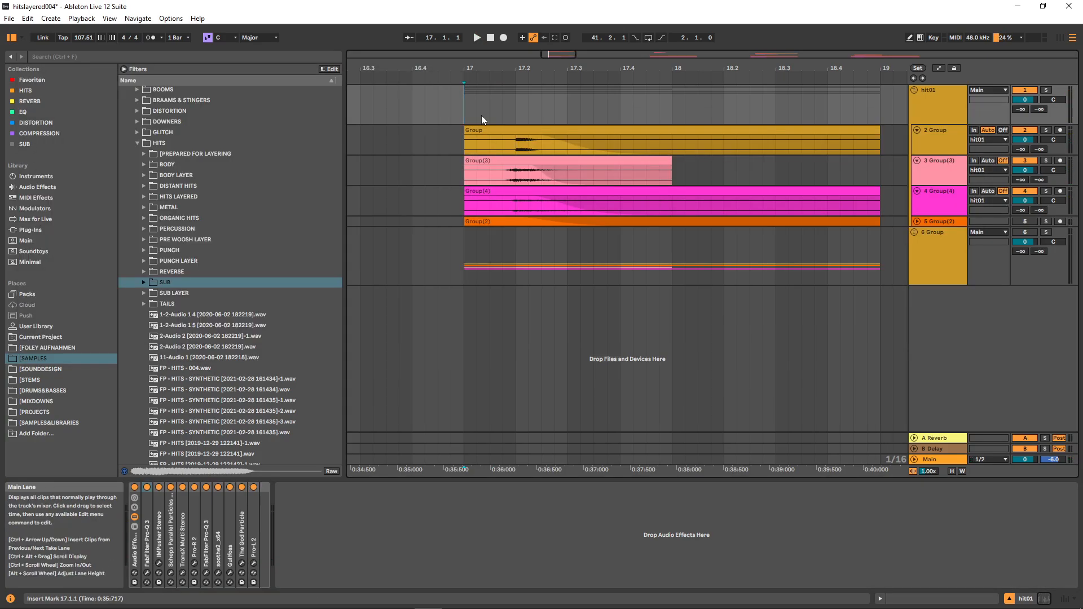
pyautogui.click(454, 128)
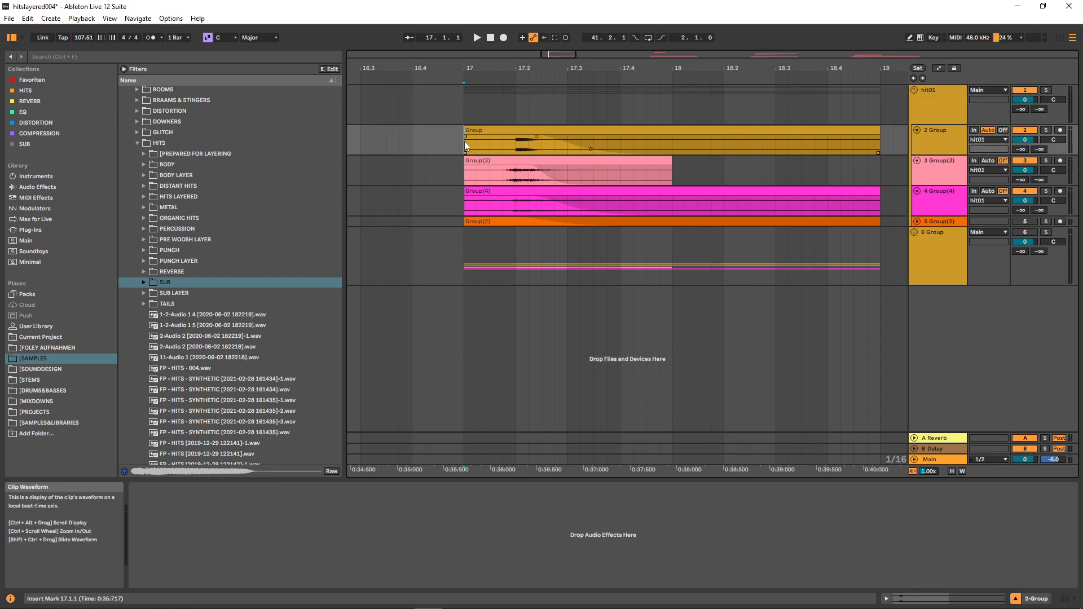